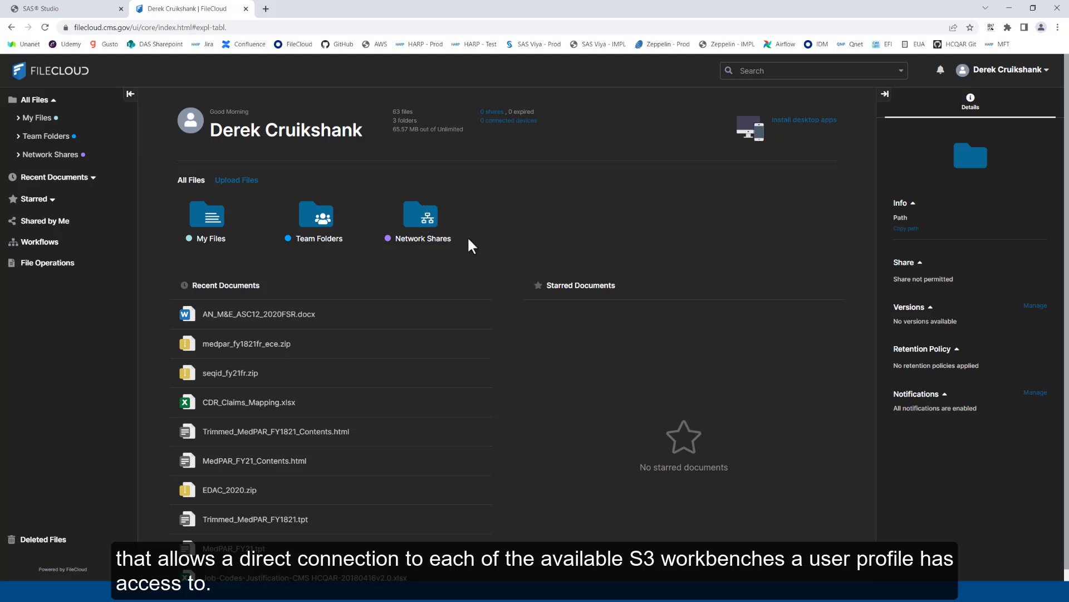
Open Network Shares in FileCloud and compare the listed shares with the damod workbench folders in SAS Studio's Explorer
left_click(423, 223)
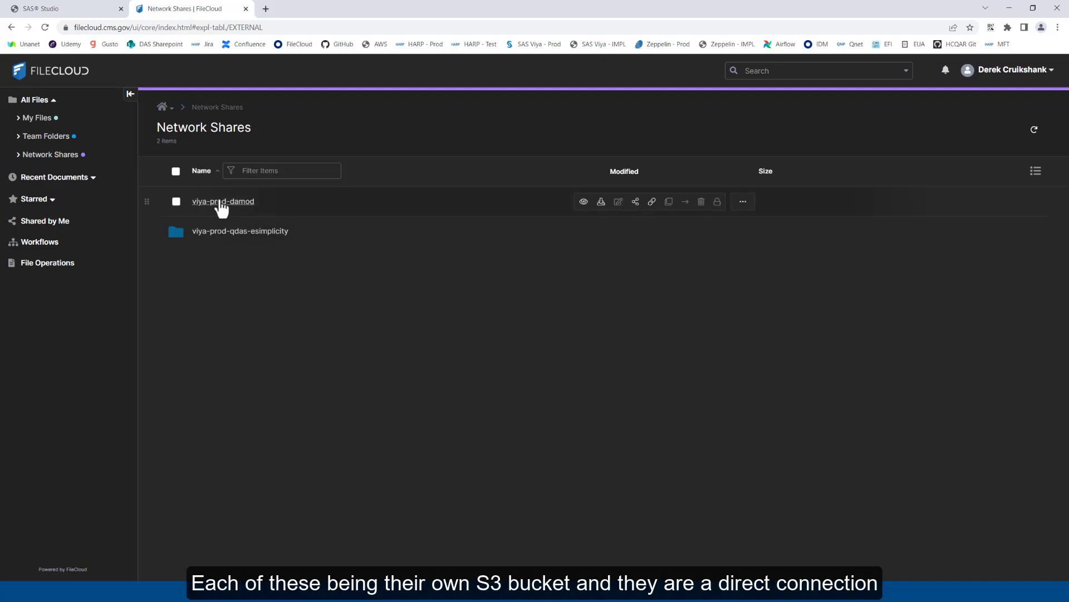
left_click(66, 9)
scroll(139, 232, "up", 5)
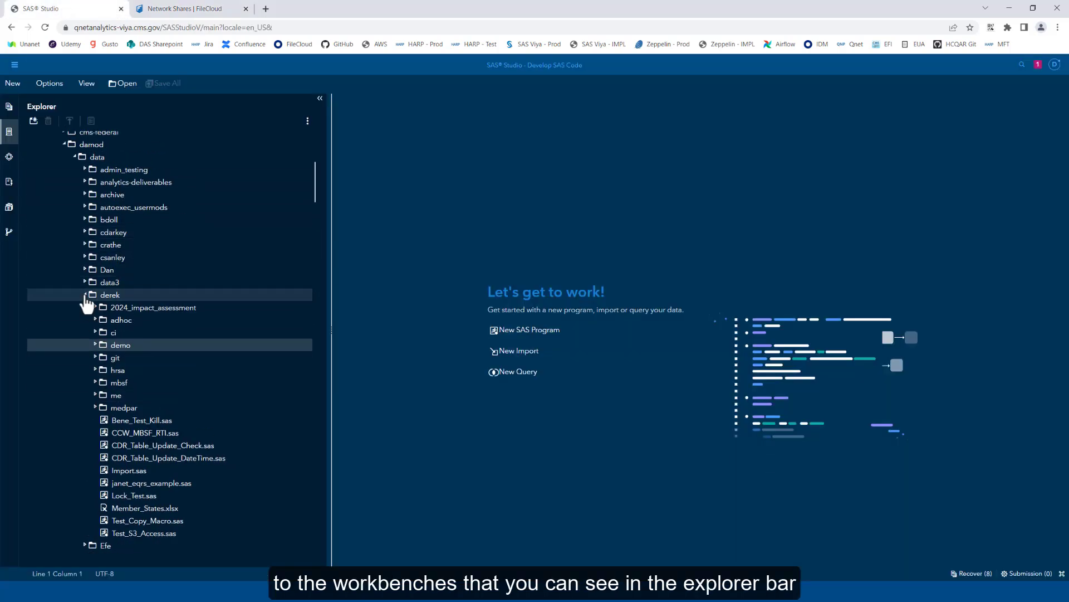
left_click(86, 295)
scroll(90, 290, "up", 2)
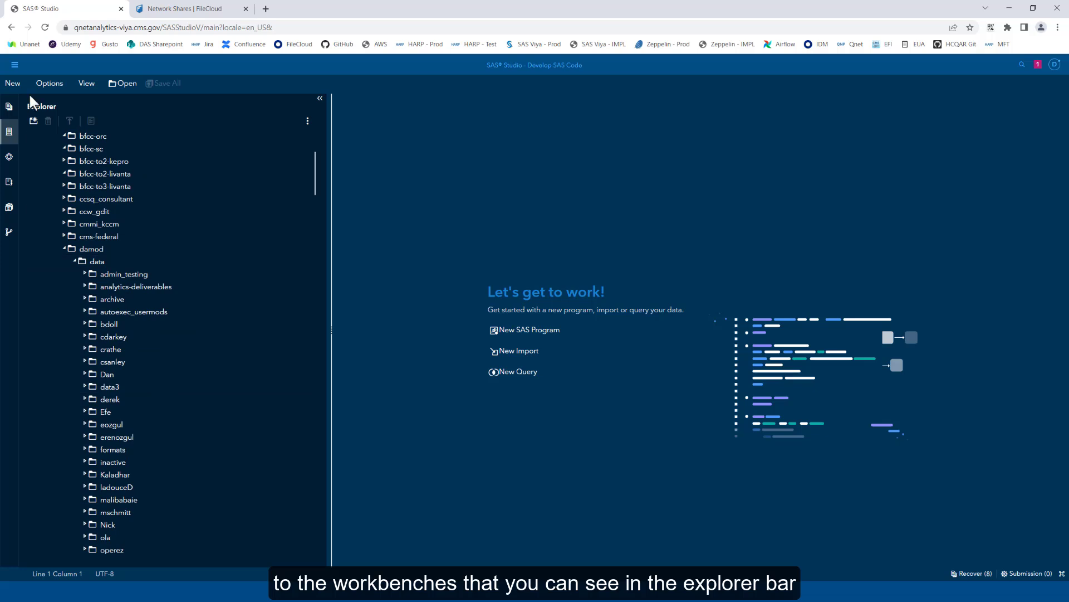
scroll(107, 266, "down", 4)
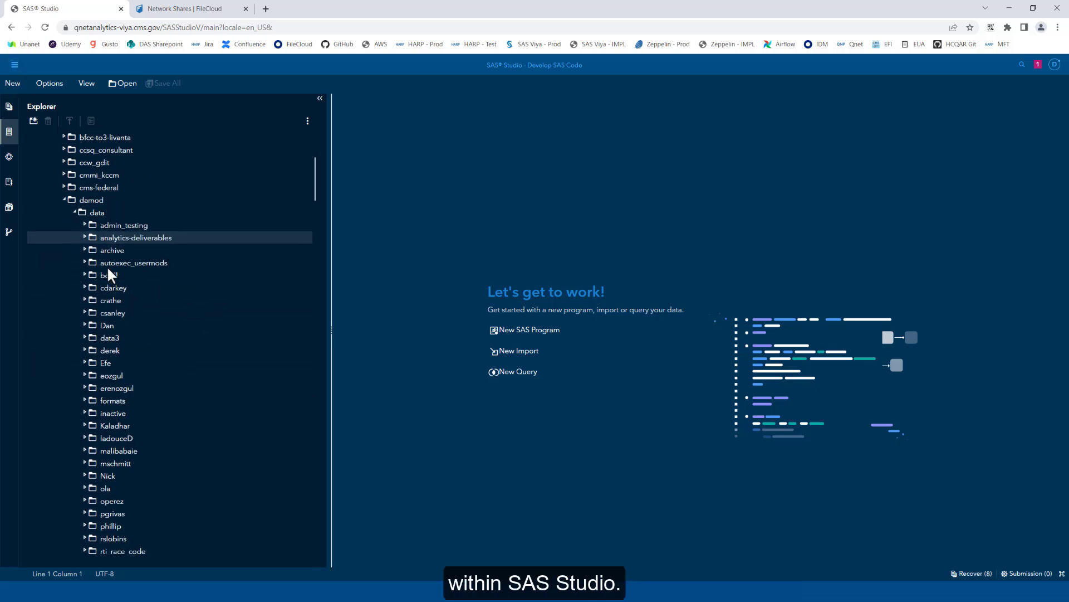
Switch to FileCloud, open the viya-prod-damod share and compare its folders with the damod data folder in SAS Studio
left_click(167, 8)
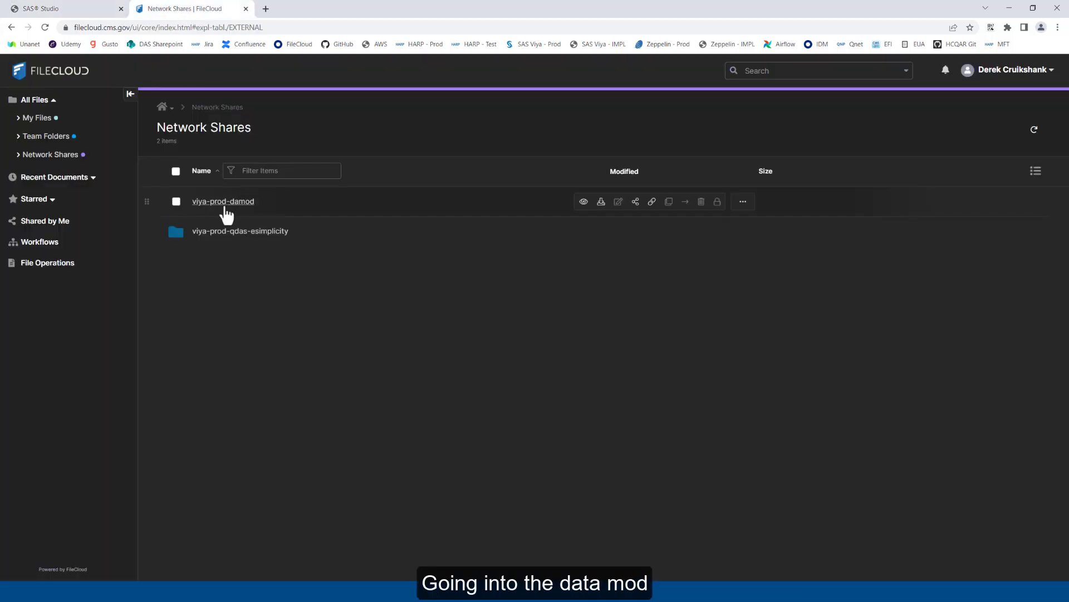
left_click(223, 201)
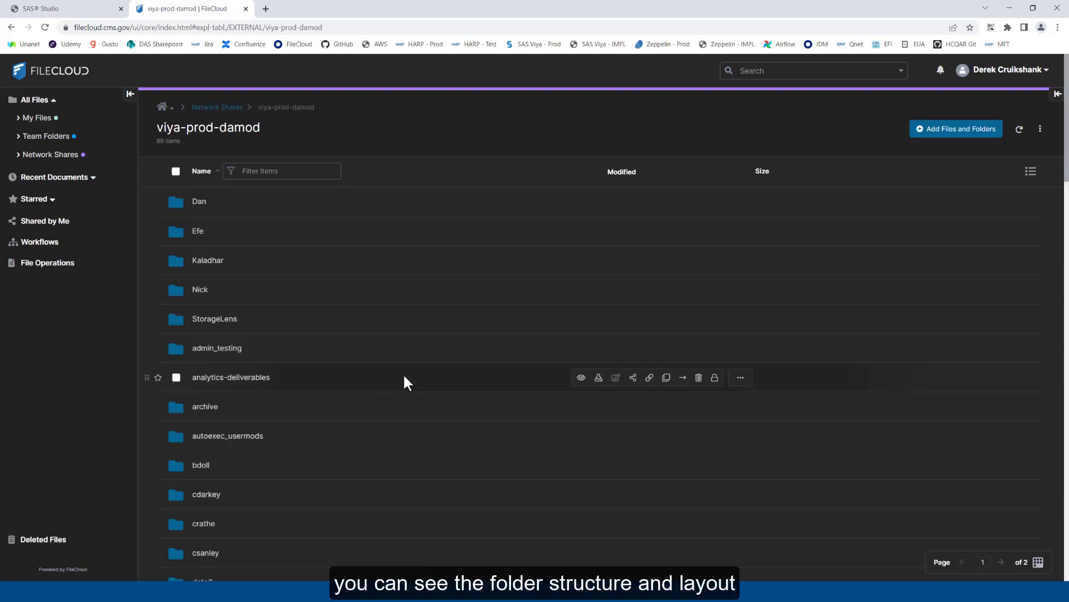
scroll(331, 357, "down", 1)
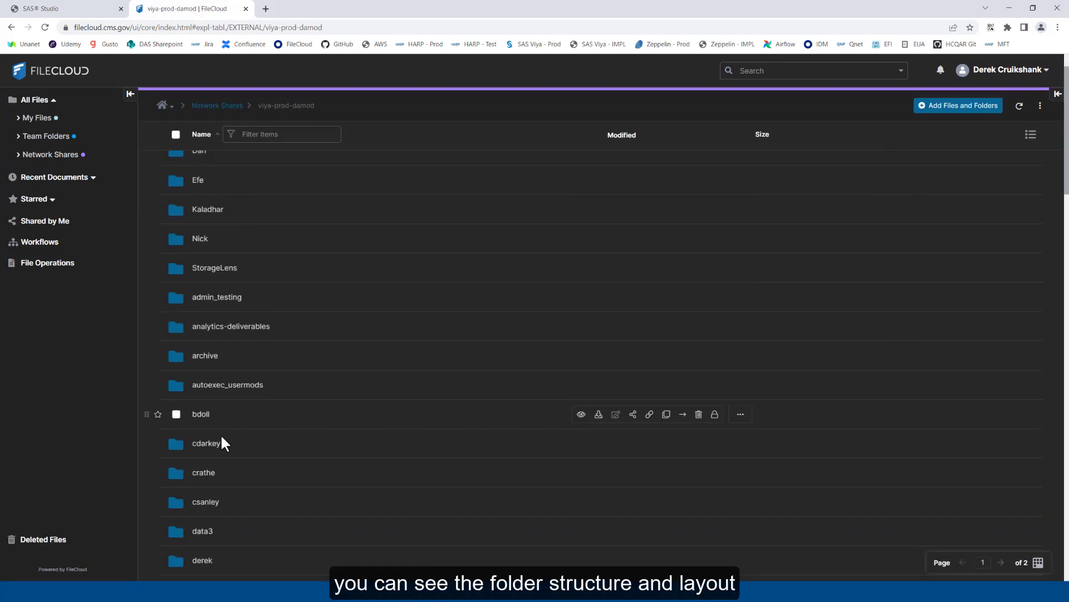
scroll(225, 493, "down", 1)
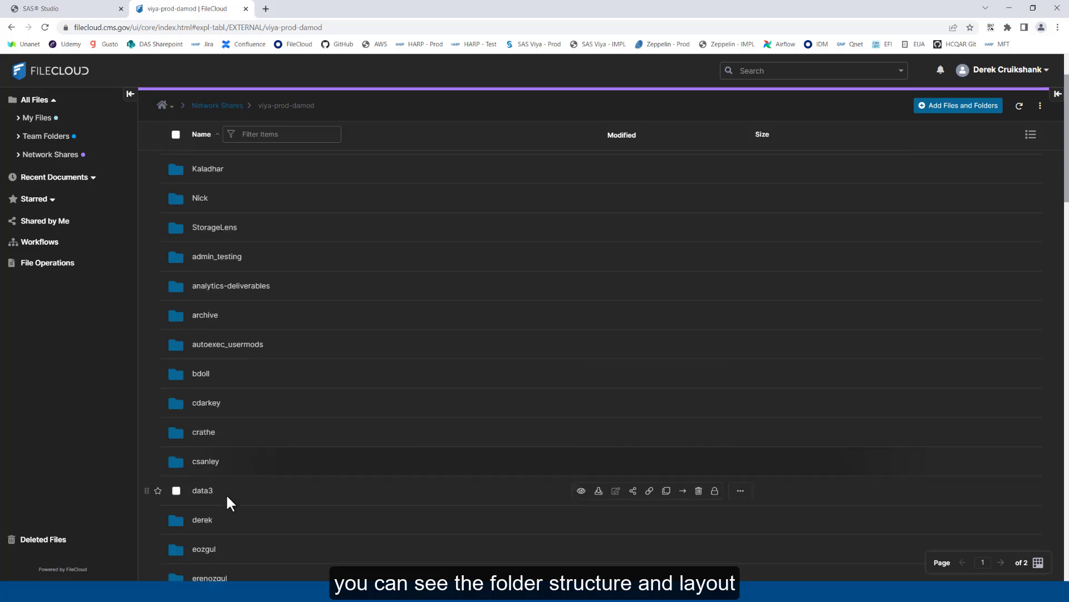
left_click(69, 8)
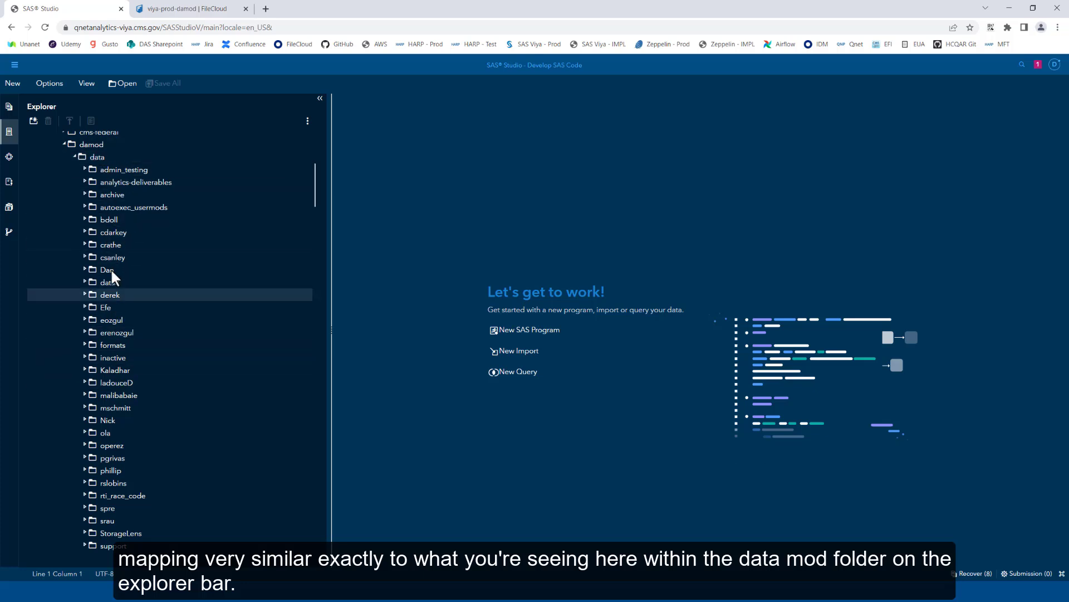
Switch to FileCloud, create a folder named Test inside the user's personal folder in viya-prod-damod, and open it
left_click(190, 9)
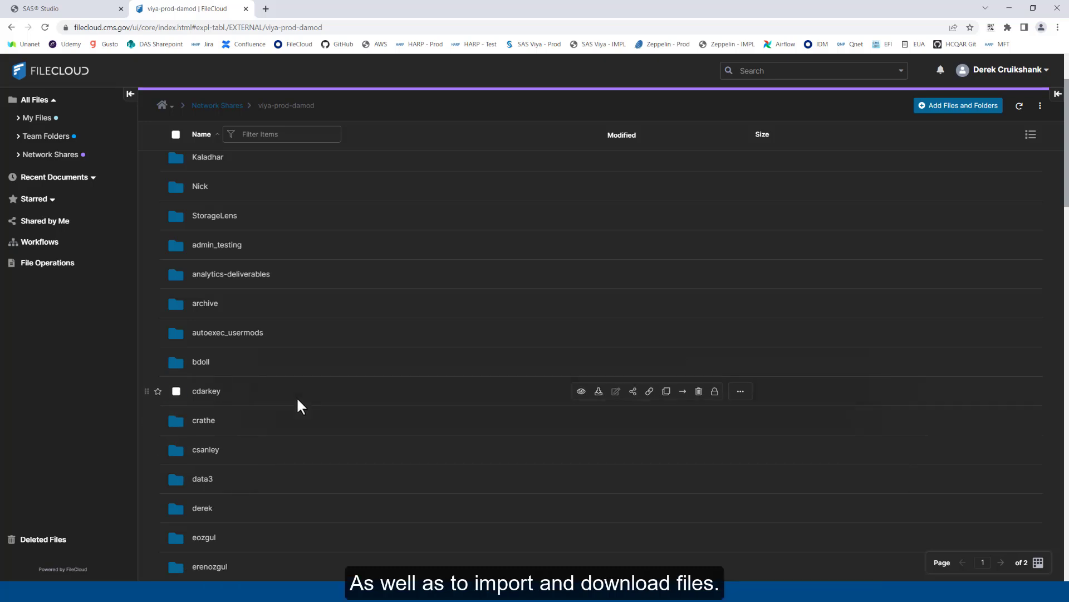
scroll(296, 390, "down", 2)
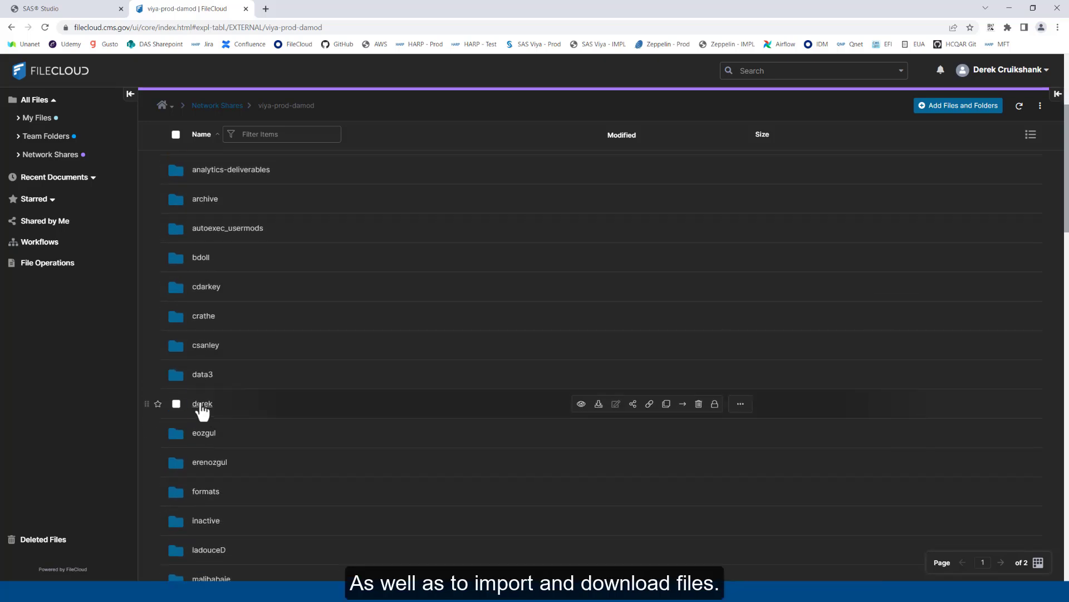
left_click(202, 404)
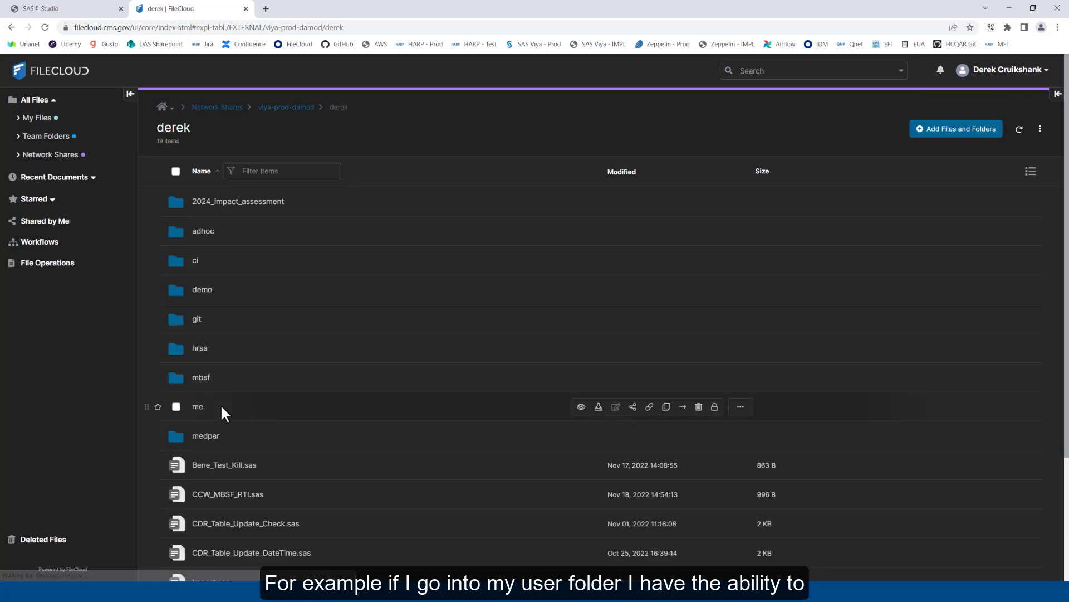
left_click(938, 134)
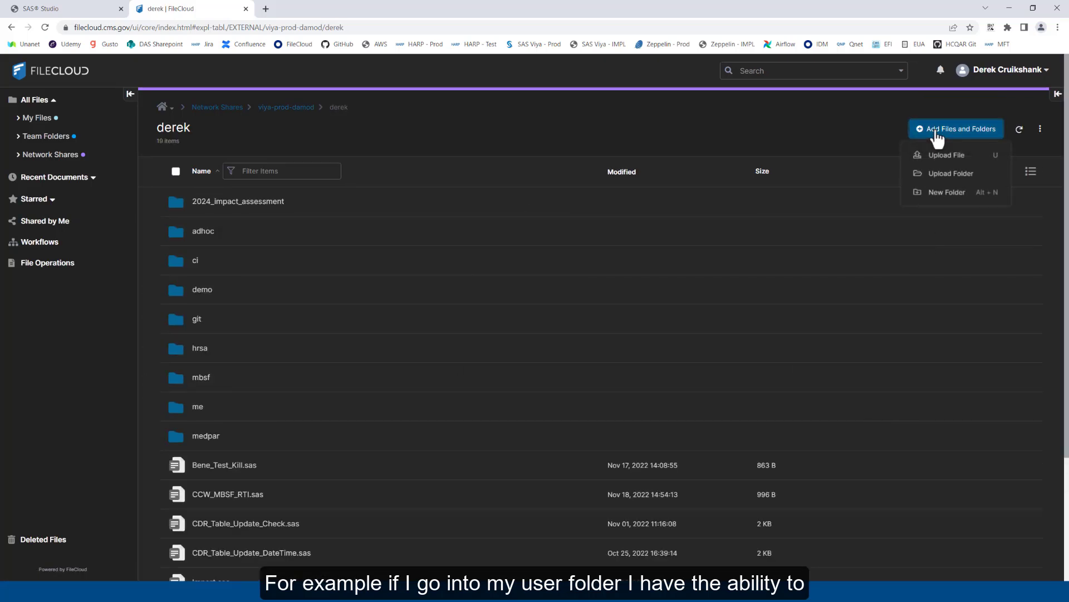
left_click(952, 194)
type("Test")
key("Return")
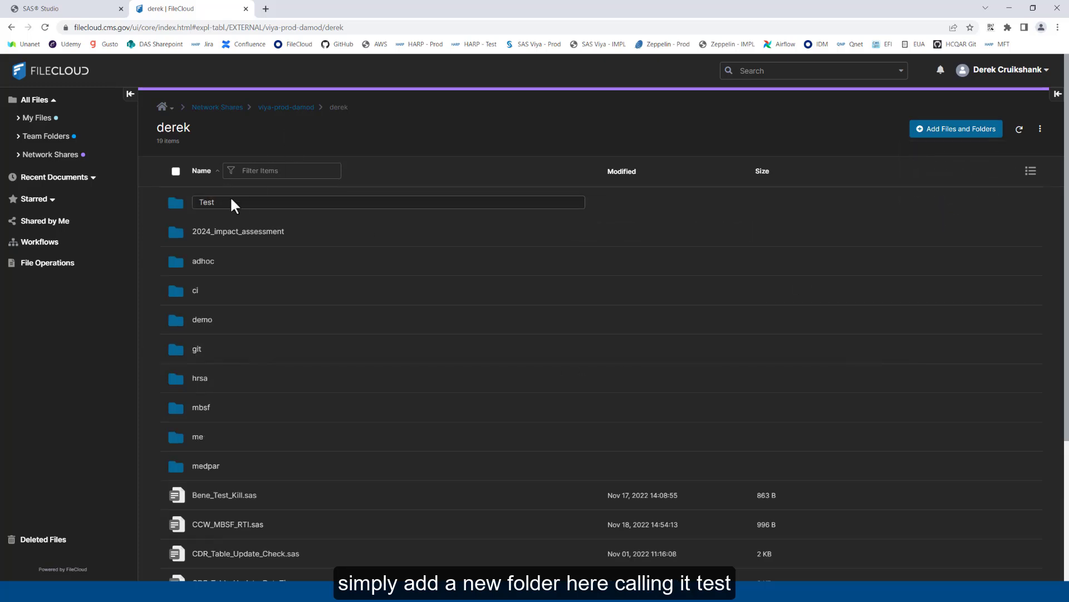
left_click(207, 202)
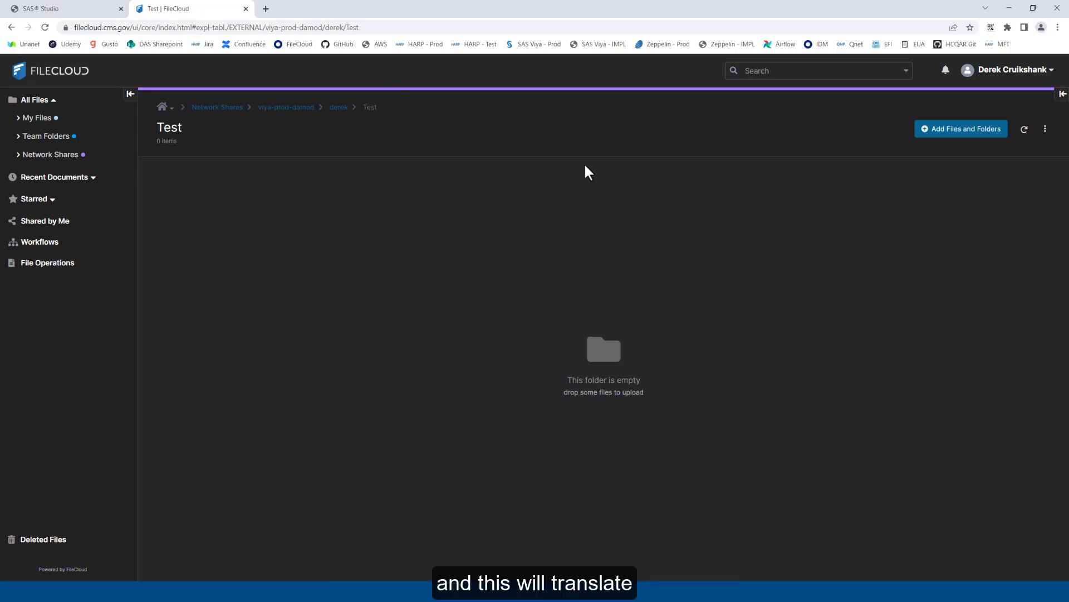
Switch to SAS Studio, expand and refresh the user's personal folder under damod data, and select its Test folder
left_click(29, 5)
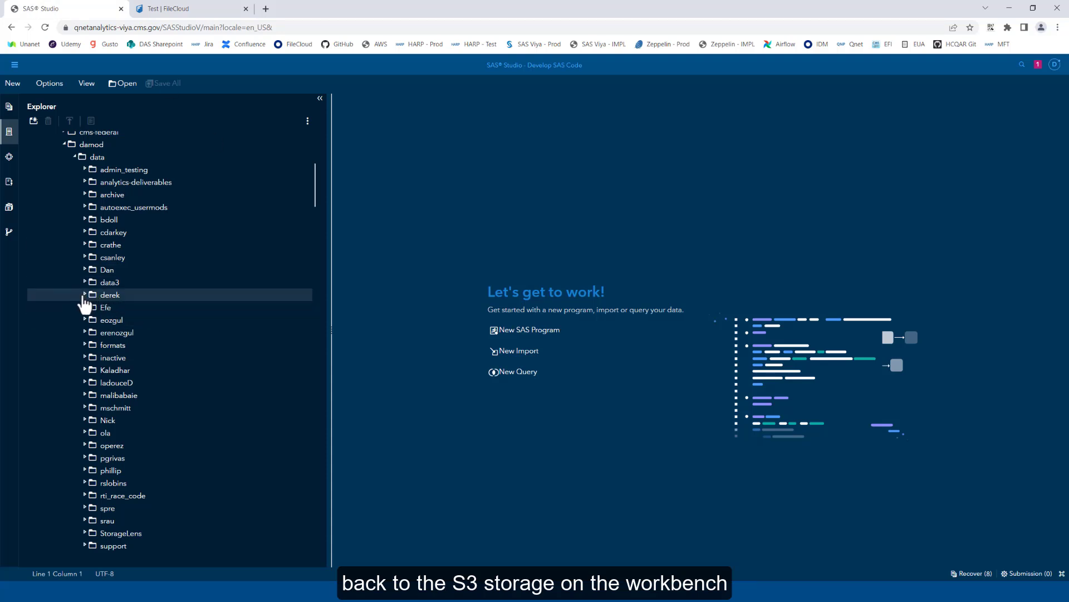
left_click(85, 294)
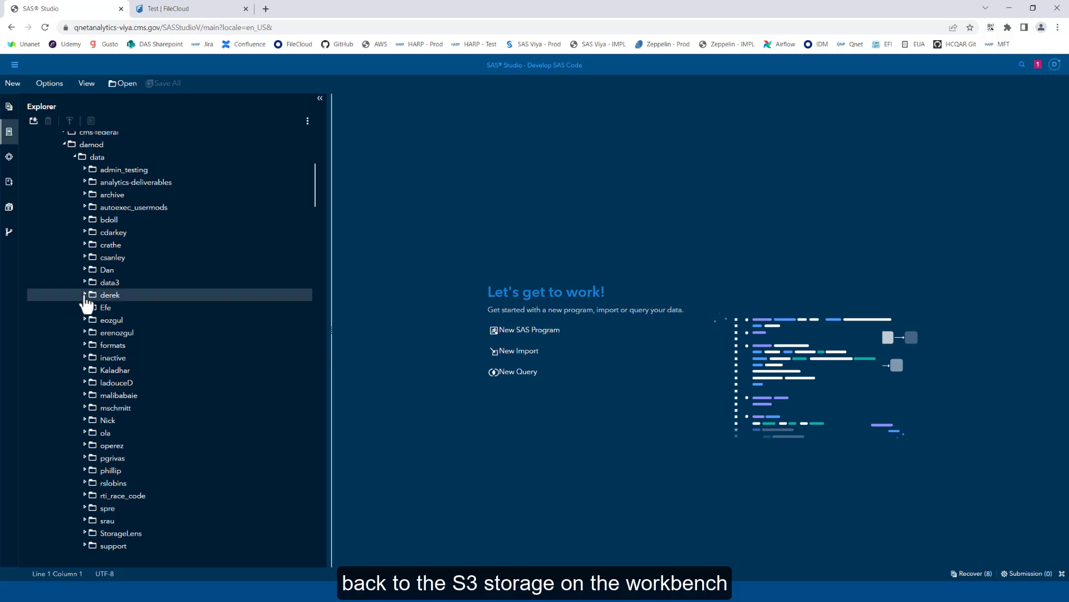
right_click(92, 291)
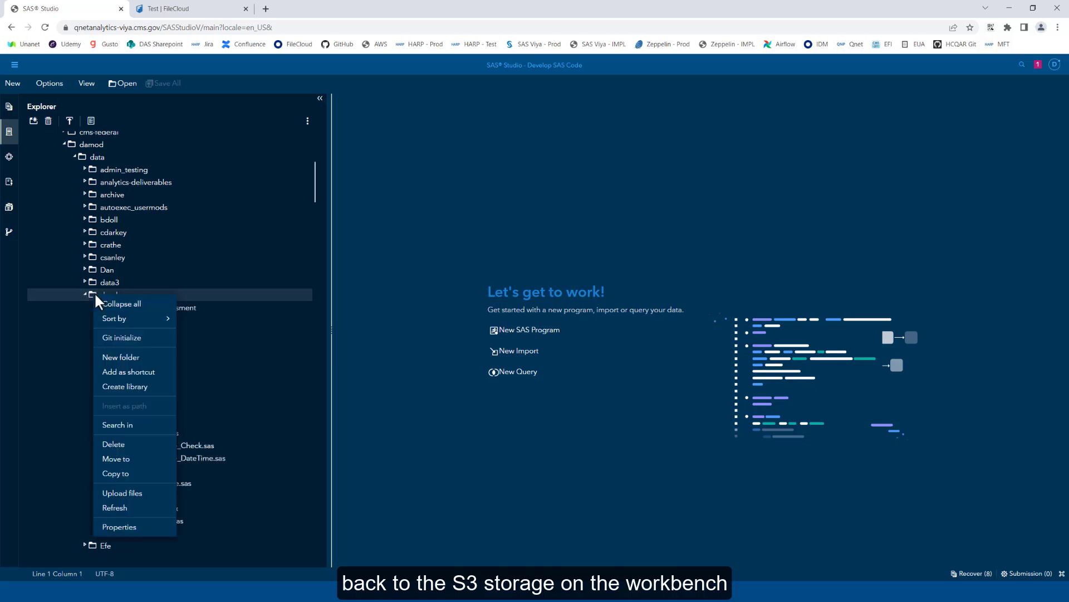
left_click(124, 505)
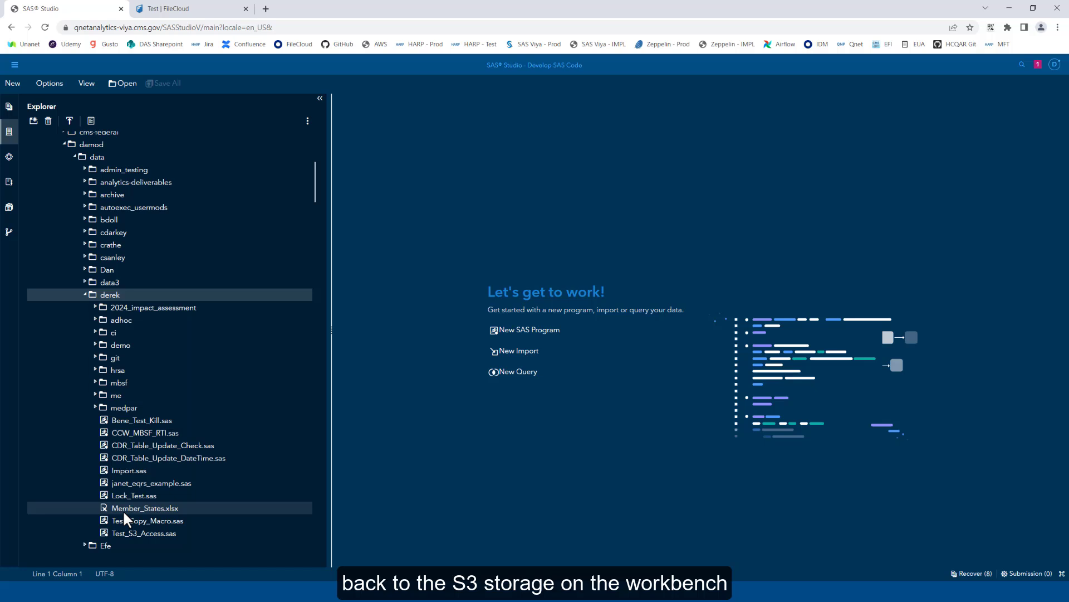
left_click(111, 420)
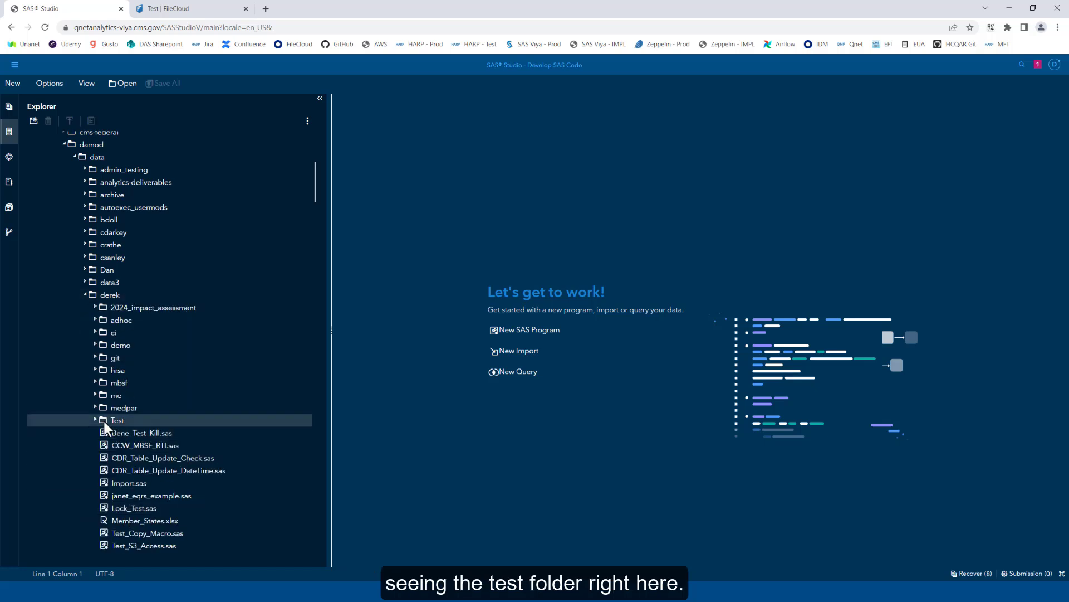
Switch to FileCloud and upload Member_States.xlsx from the local Desktop into the Test folder
left_click(198, 12)
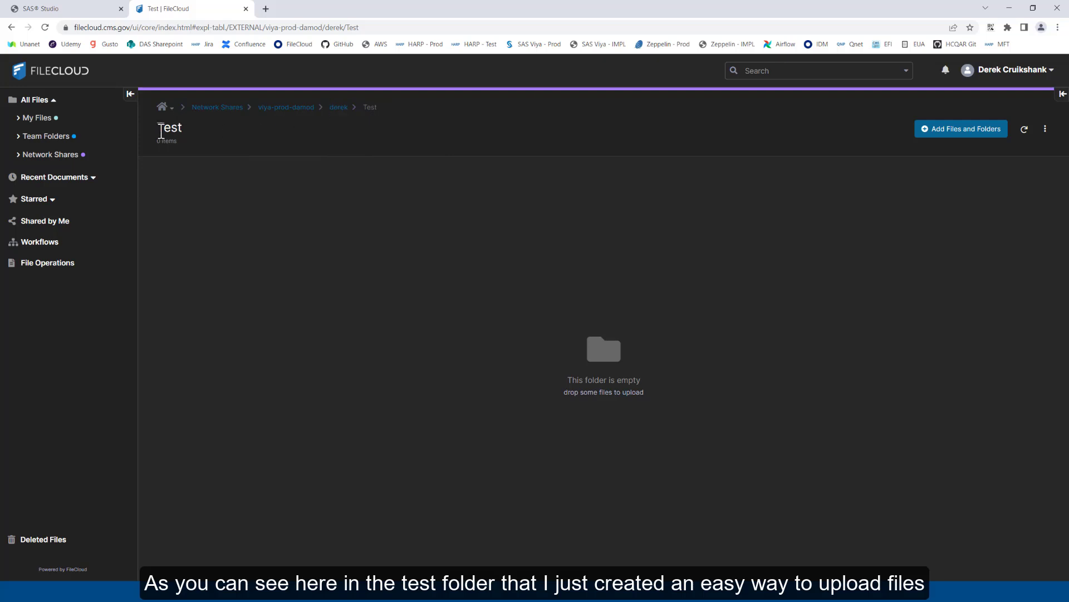
left_click(936, 130)
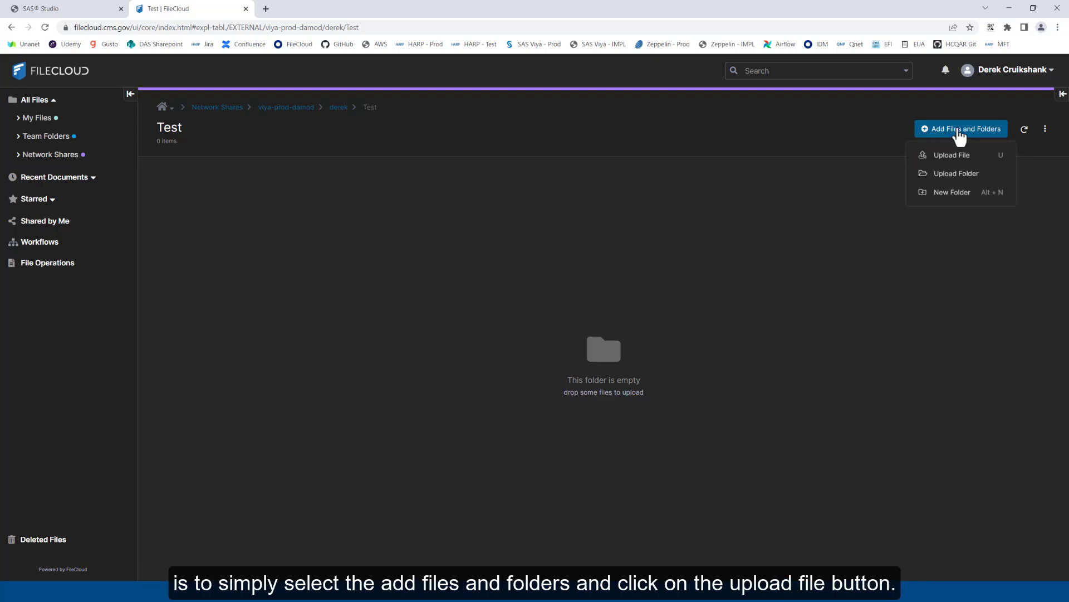
left_click(940, 163)
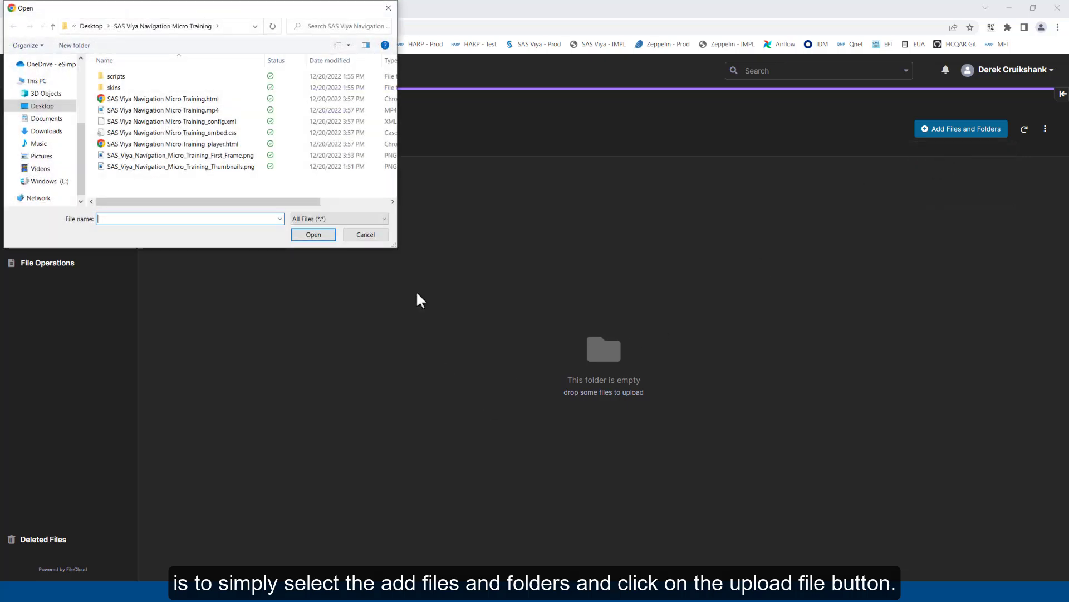
left_click_drag(283, 18, 457, 89)
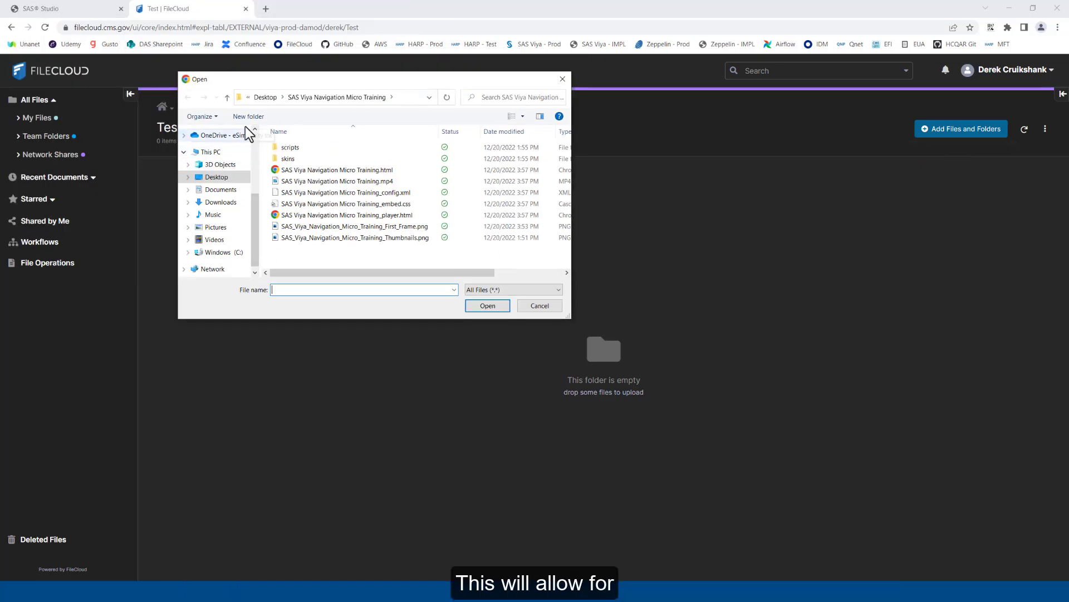
left_click(263, 97)
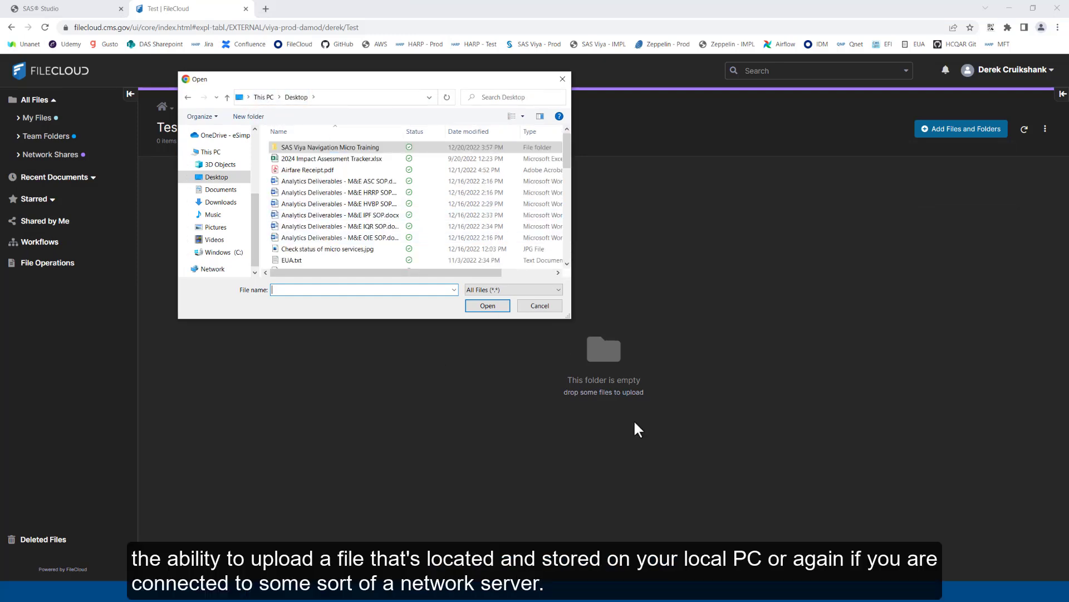
left_click_drag(569, 317, 657, 389)
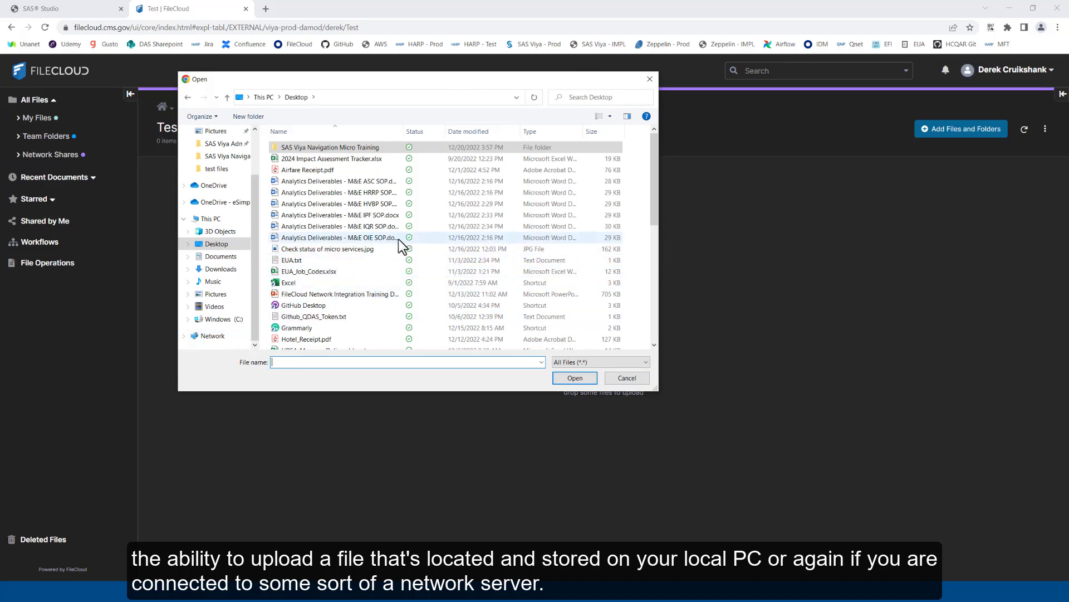
scroll(369, 233, "down", 5)
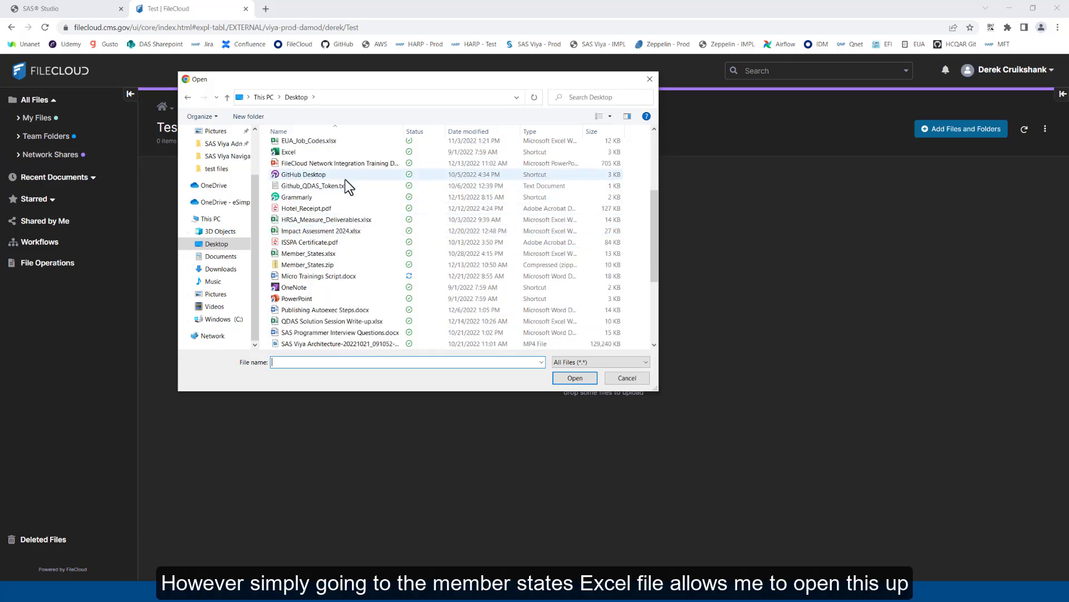
left_click(303, 219)
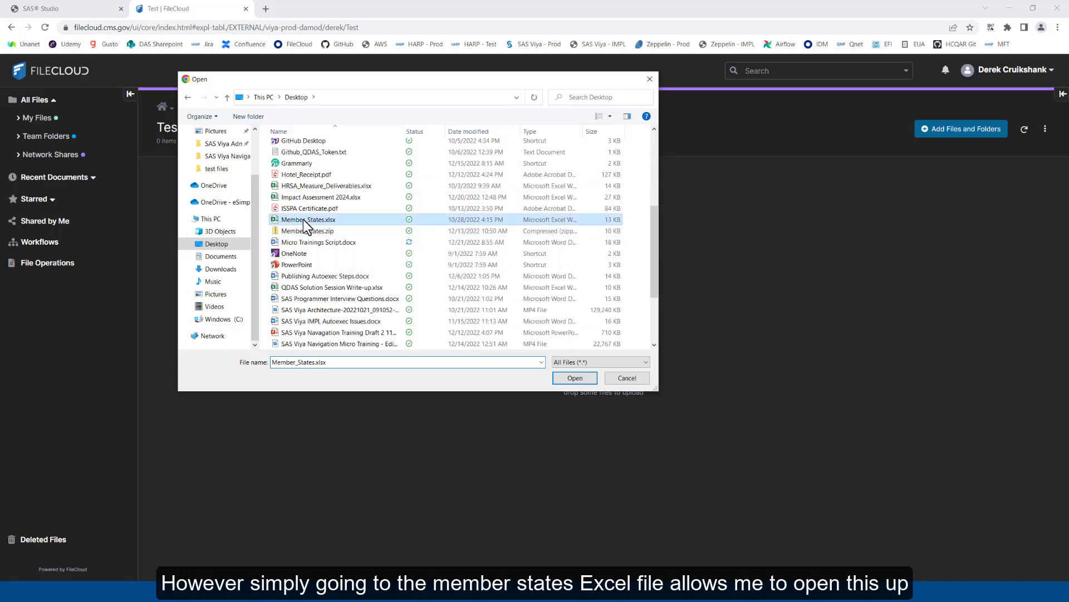
left_click(575, 378)
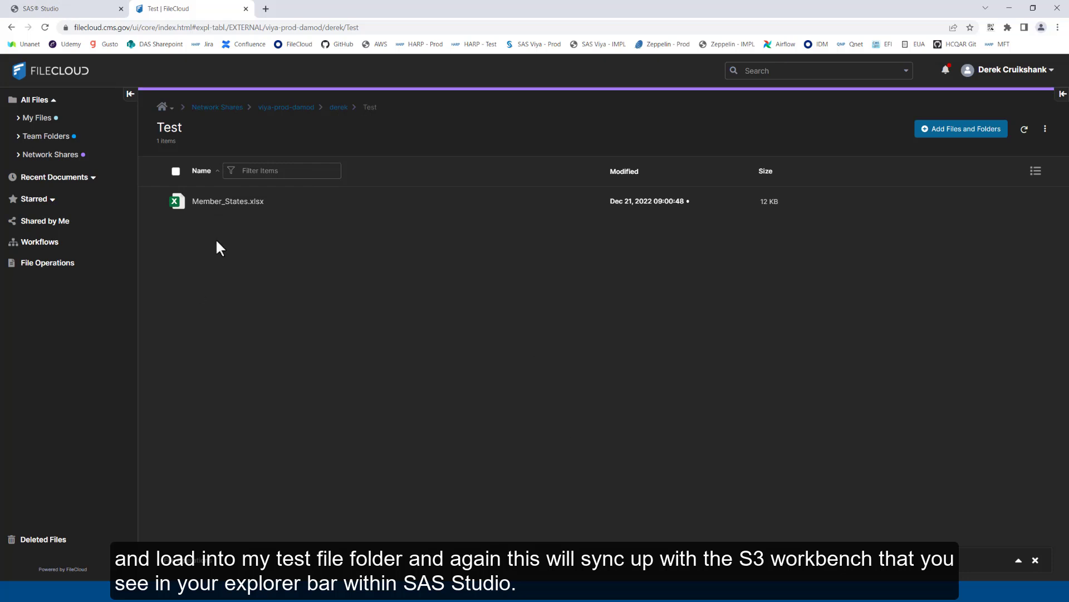
Switch to SAS Studio, refresh and expand the Test folder, and check it for the uploaded Member_States.xlsx file
left_click(74, 3)
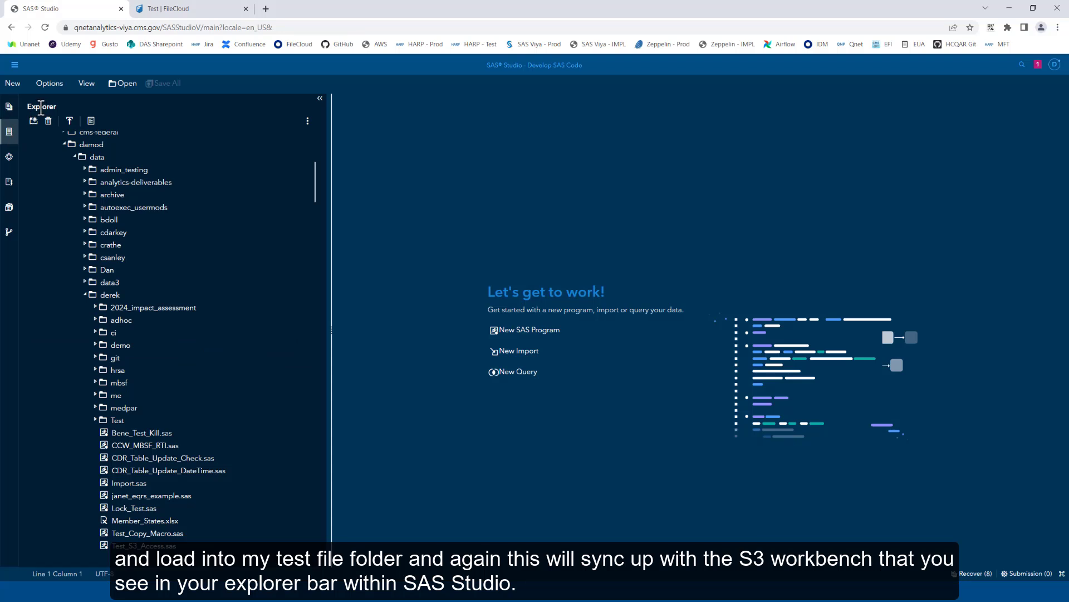
right_click(121, 418)
left_click(167, 548)
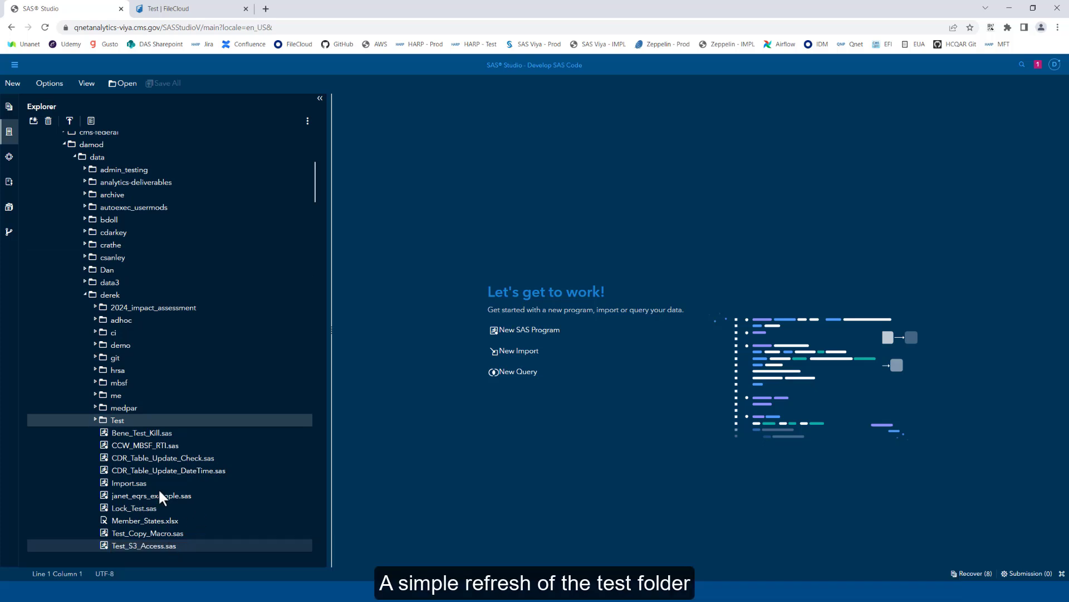
left_click(95, 421)
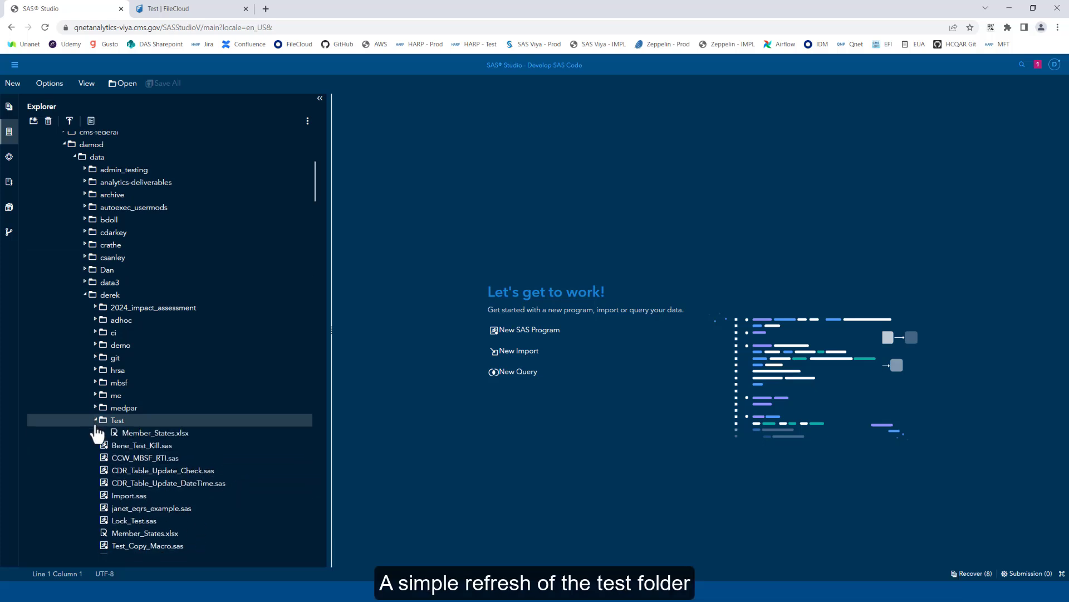
left_click(136, 436)
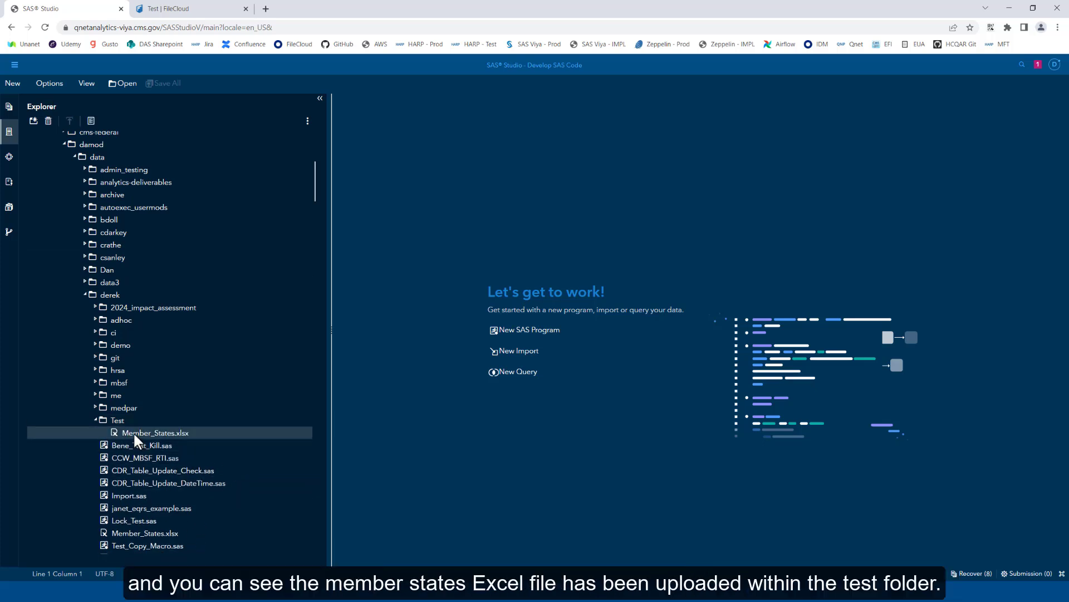
left_click(118, 419)
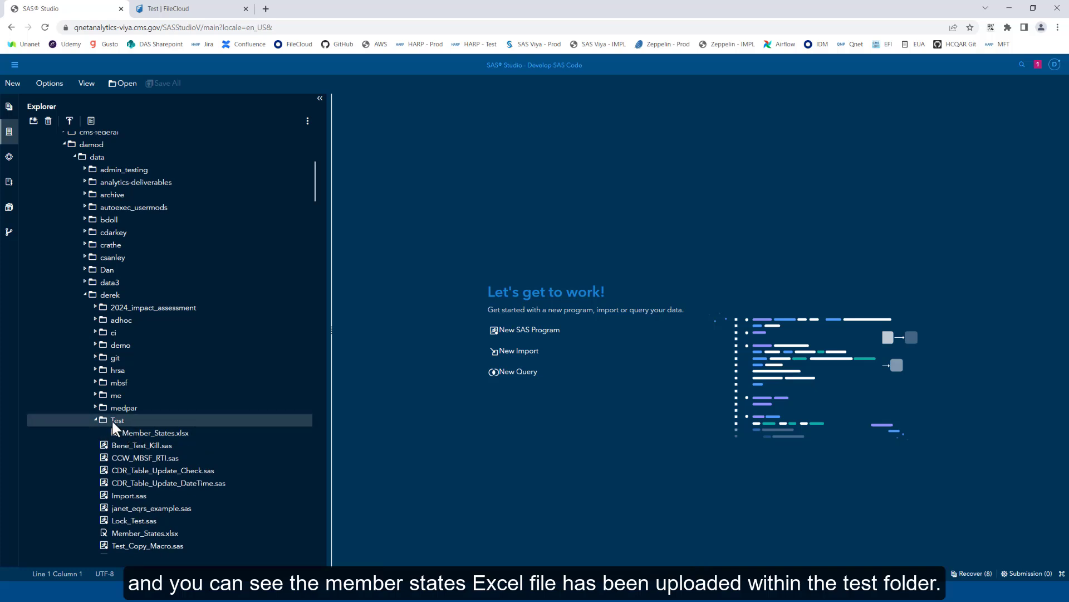
Switch to FileCloud, which has the Test folder open
left_click(179, 7)
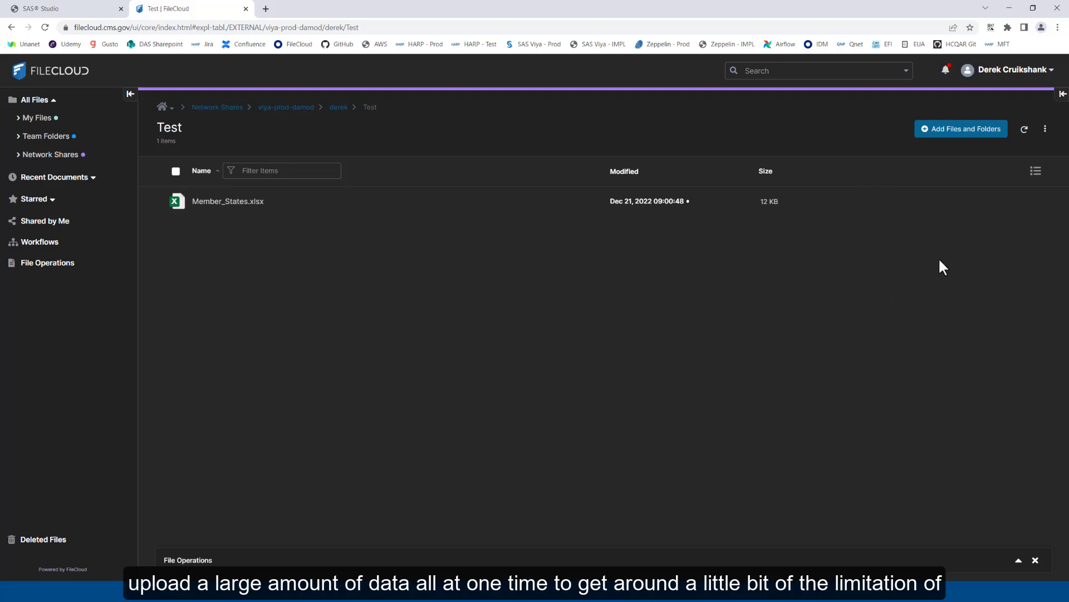
left_click(941, 137)
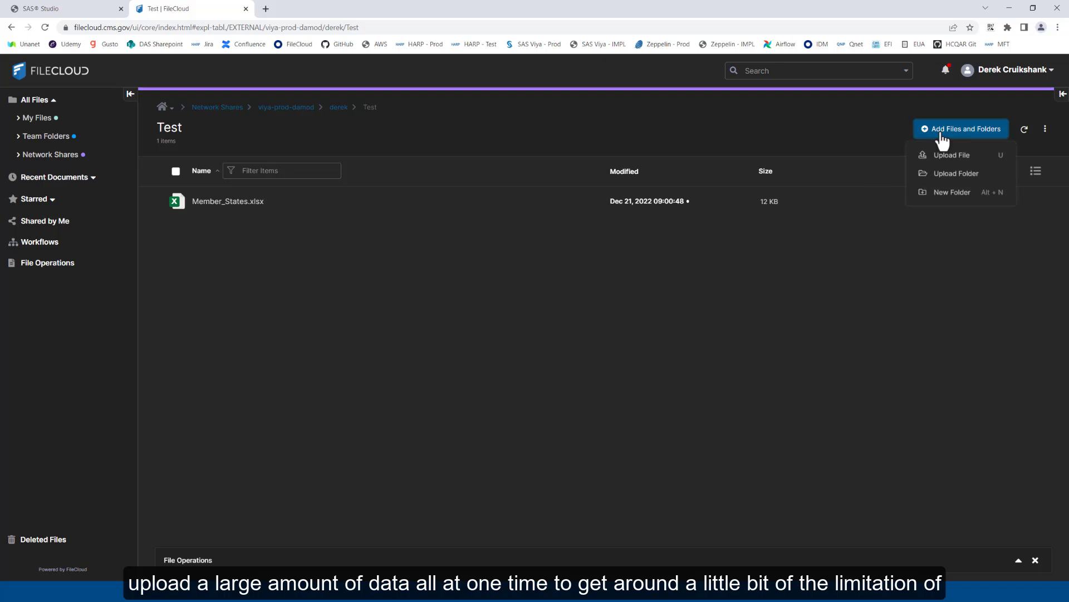
left_click(946, 177)
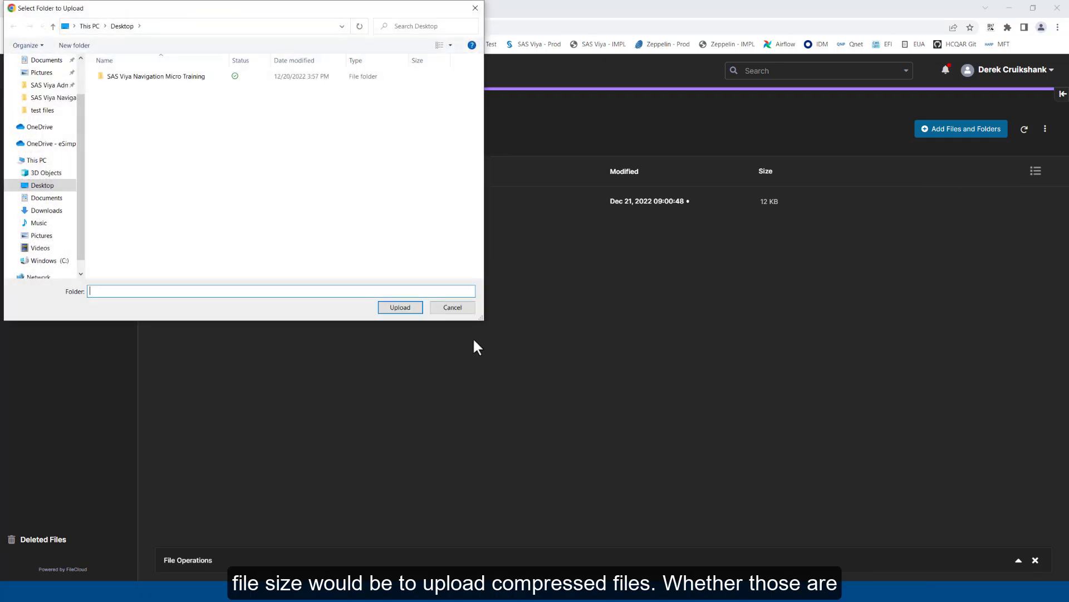
left_click_drag(85, 105, 83, 104)
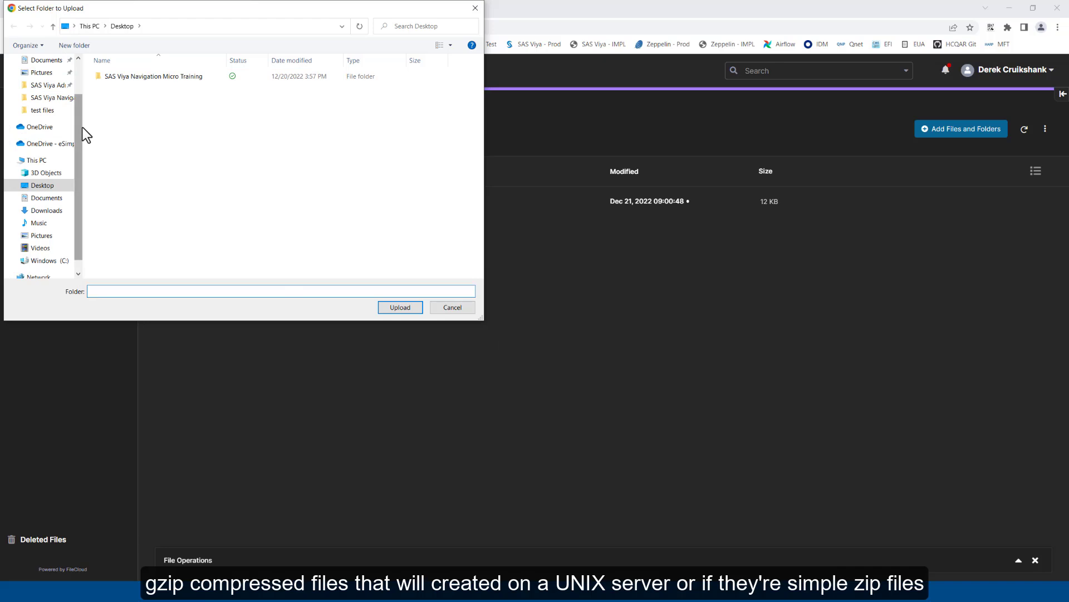
left_click_drag(84, 130, 89, 132)
scroll(79, 111, "up", 2)
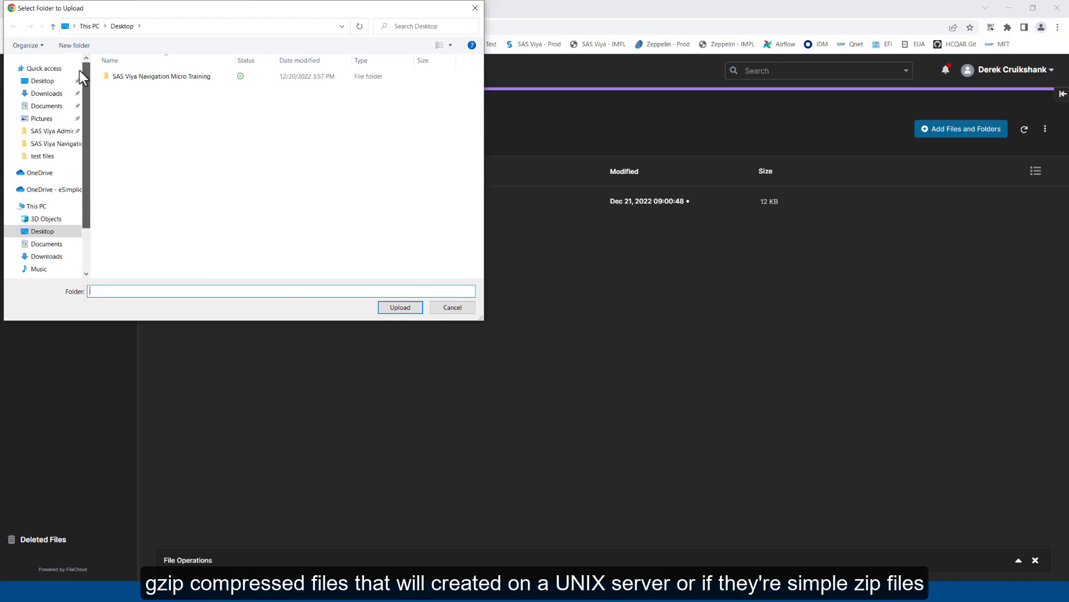
left_click(49, 84)
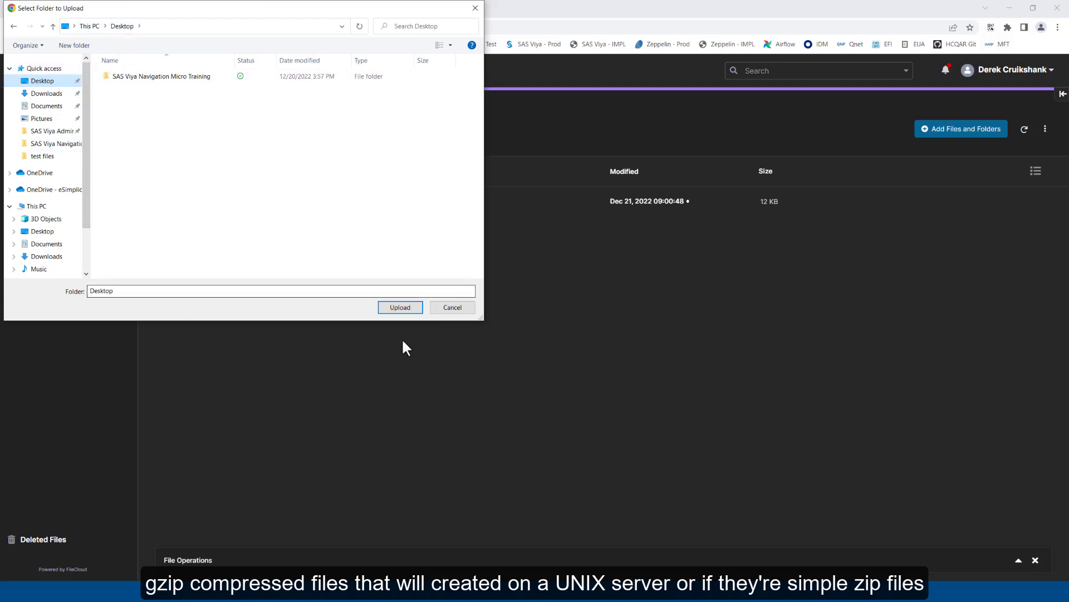
left_click(448, 308)
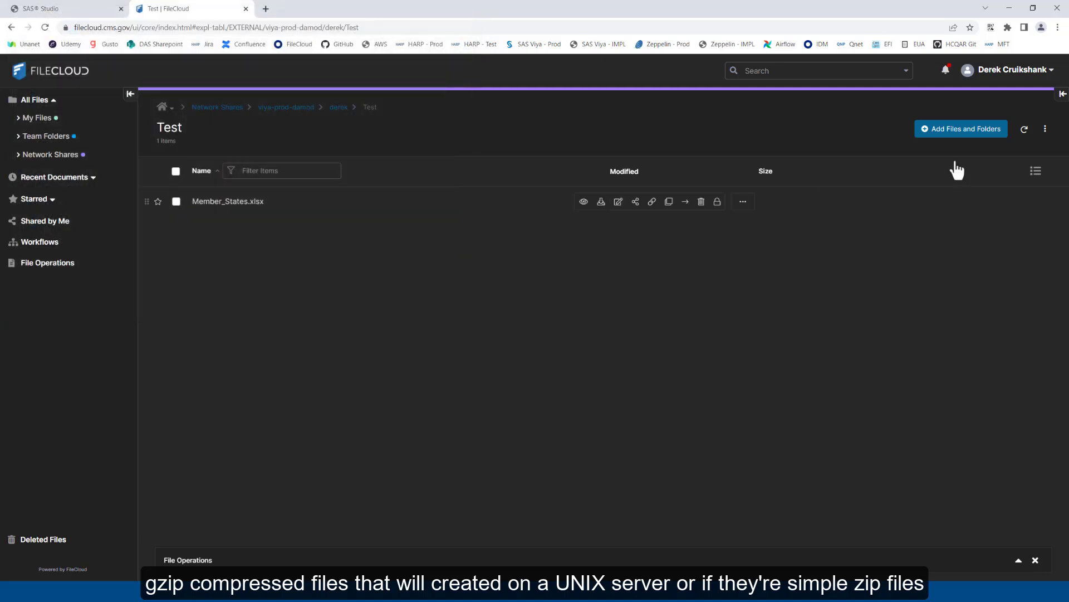
left_click(954, 131)
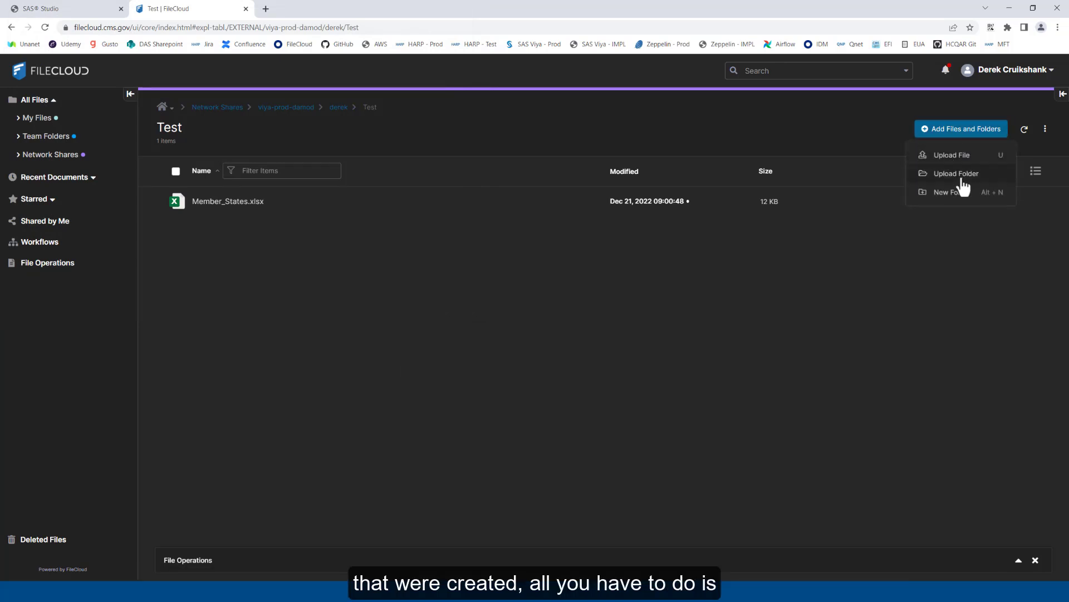
left_click(949, 174)
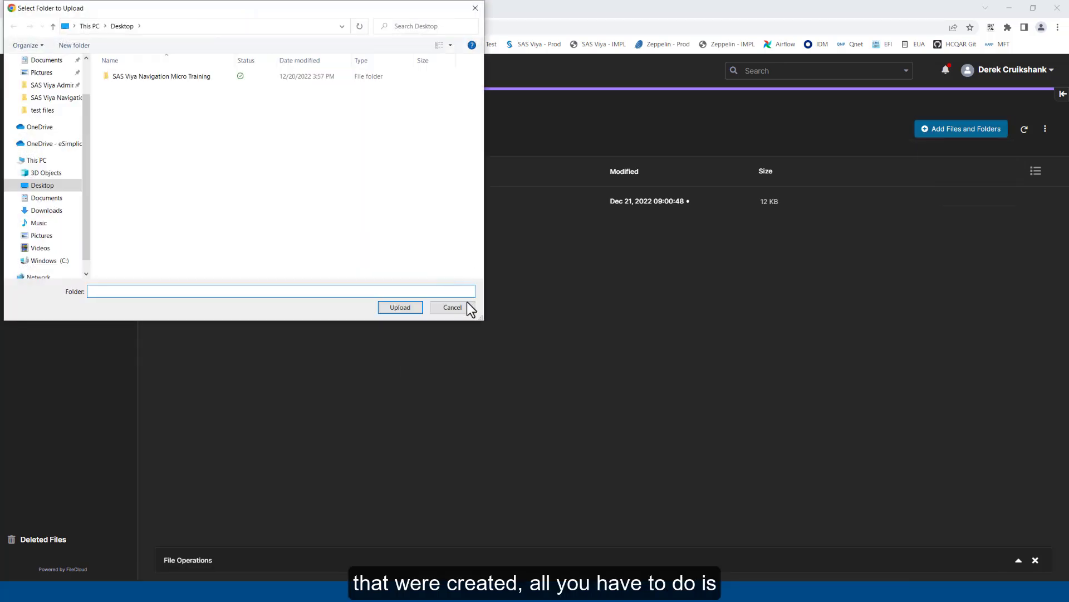
left_click(468, 304)
Upload the compressed file Member_States.zip from the local Desktop into the Test folder
left_click(987, 136)
left_click(947, 154)
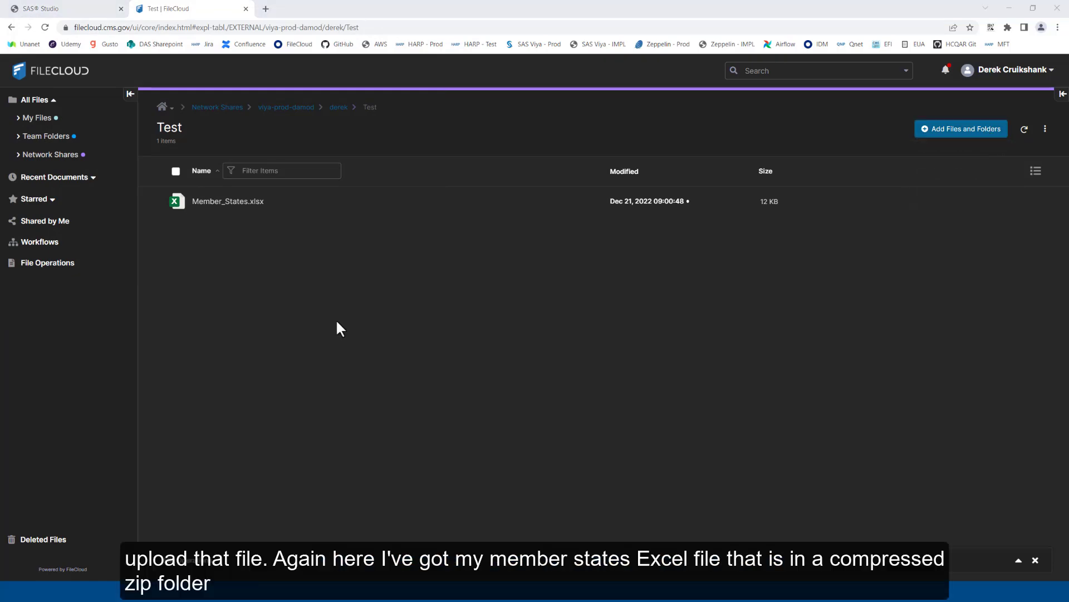
scroll(220, 245, "down", 5)
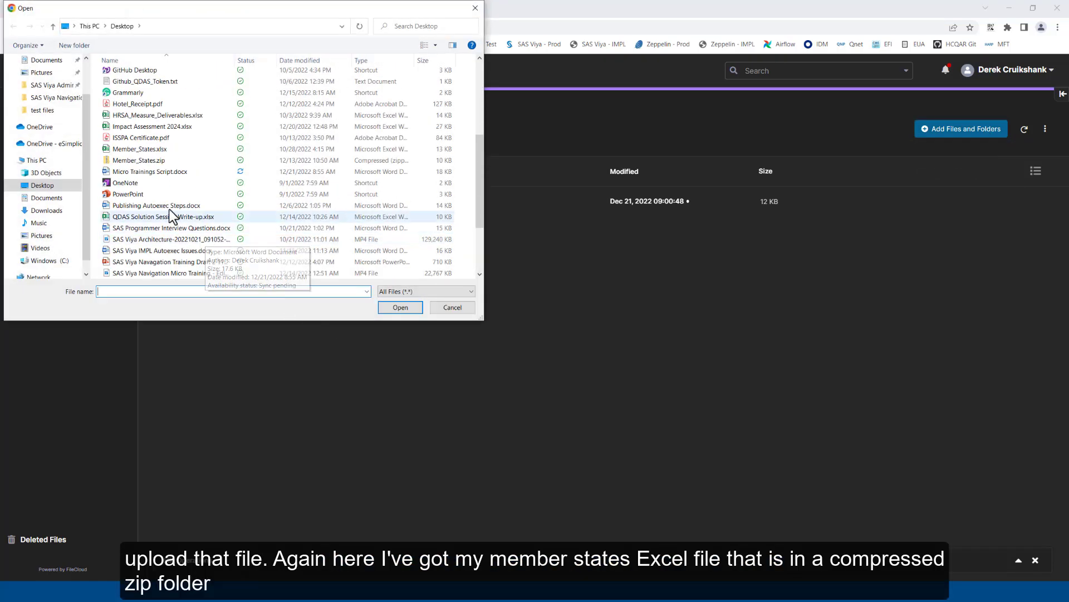
left_click(133, 161)
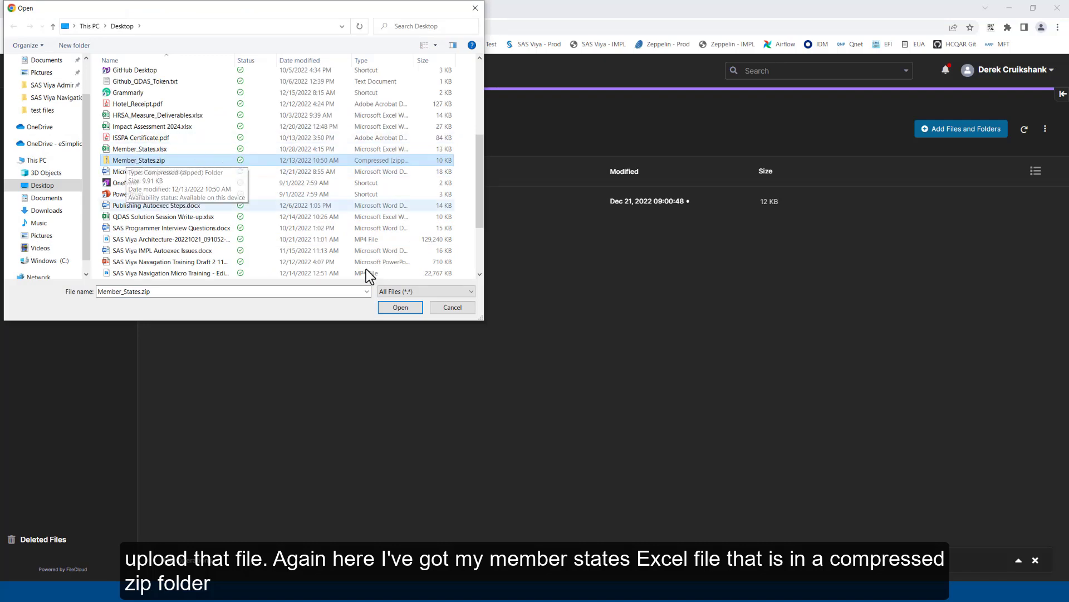
left_click(400, 307)
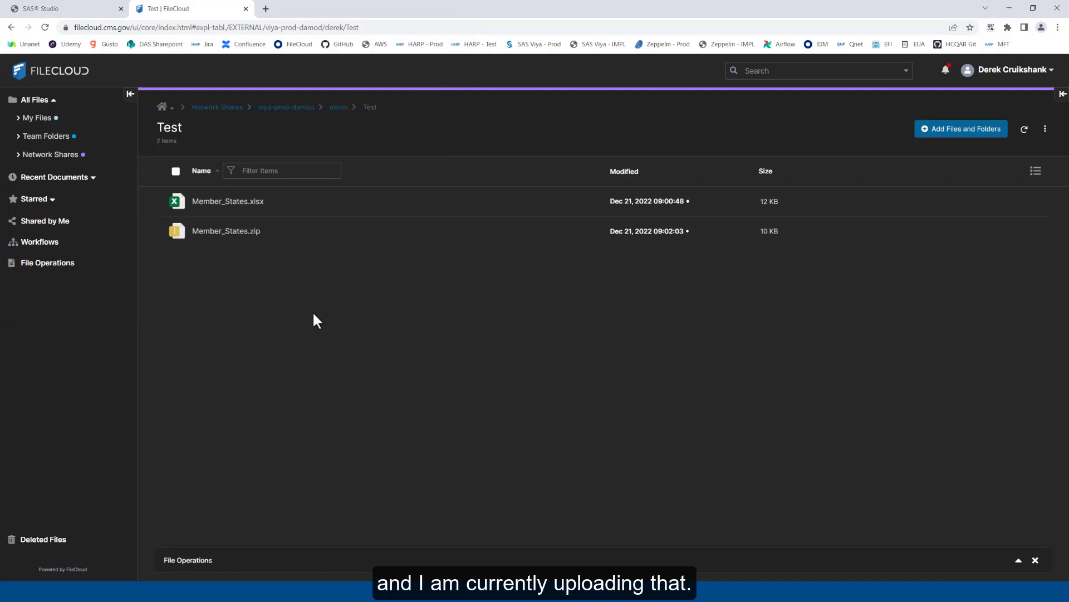
Switch to SAS Studio, refresh the Test folder in the Explorer, and check it for the uploaded Member_States.zip file
left_click(76, 11)
right_click(122, 418)
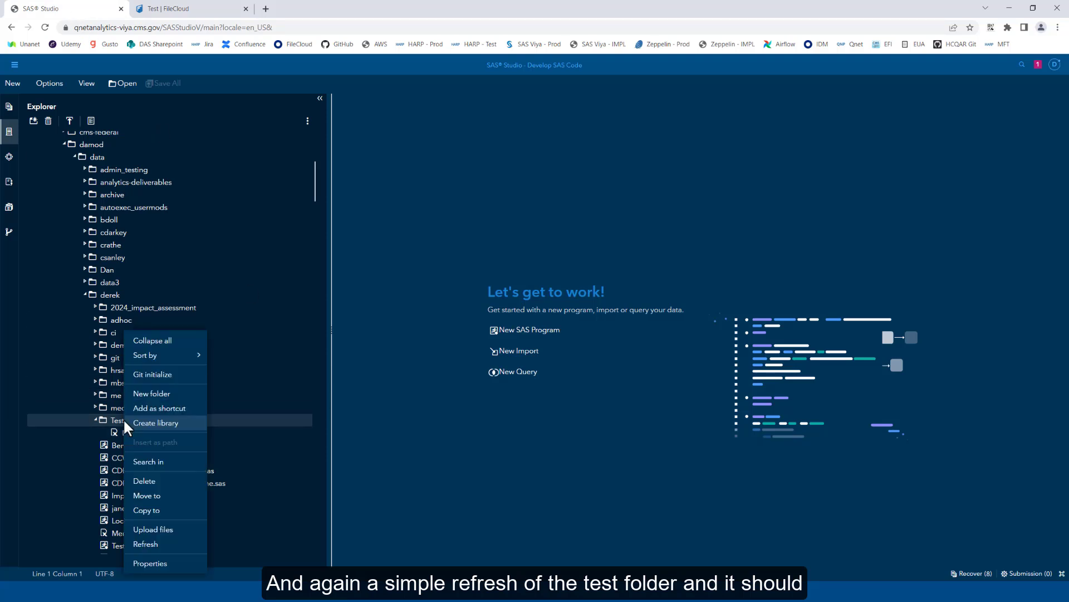
left_click(158, 542)
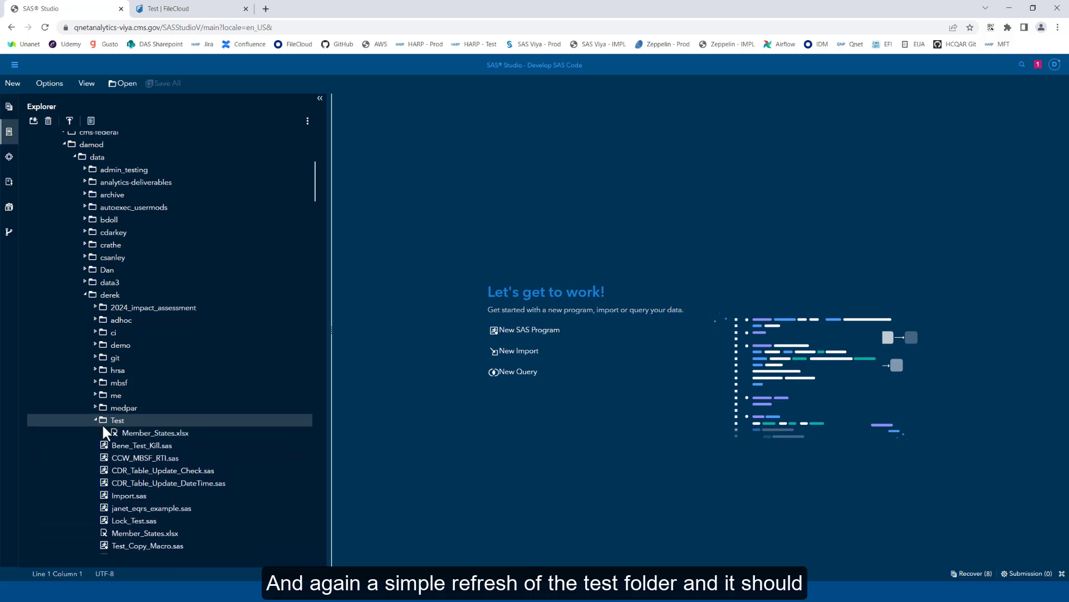
right_click(119, 419)
left_click(164, 543)
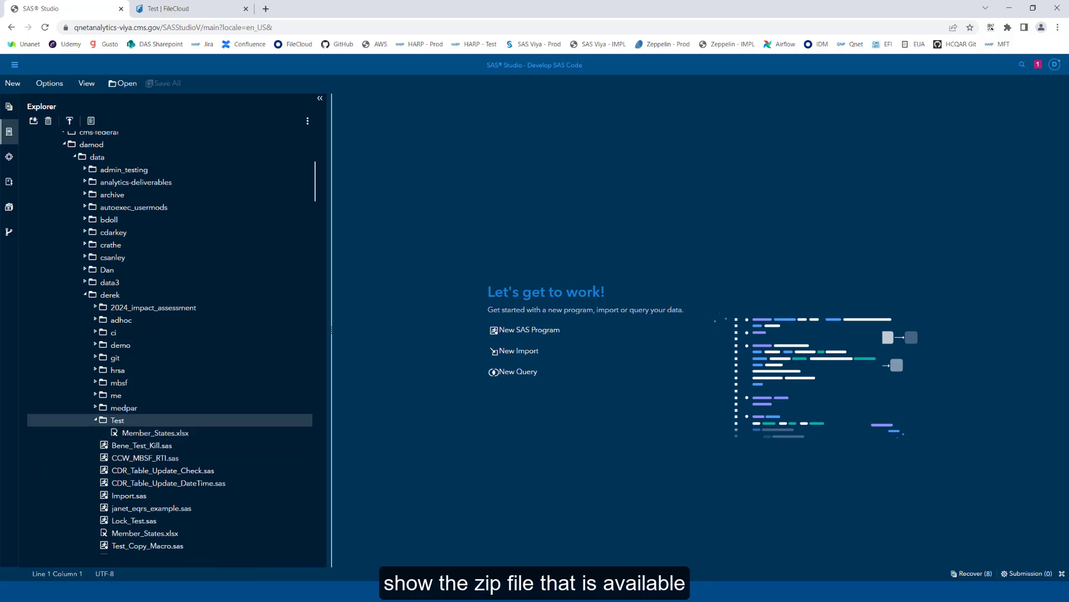
scroll(230, 307, "down", 2)
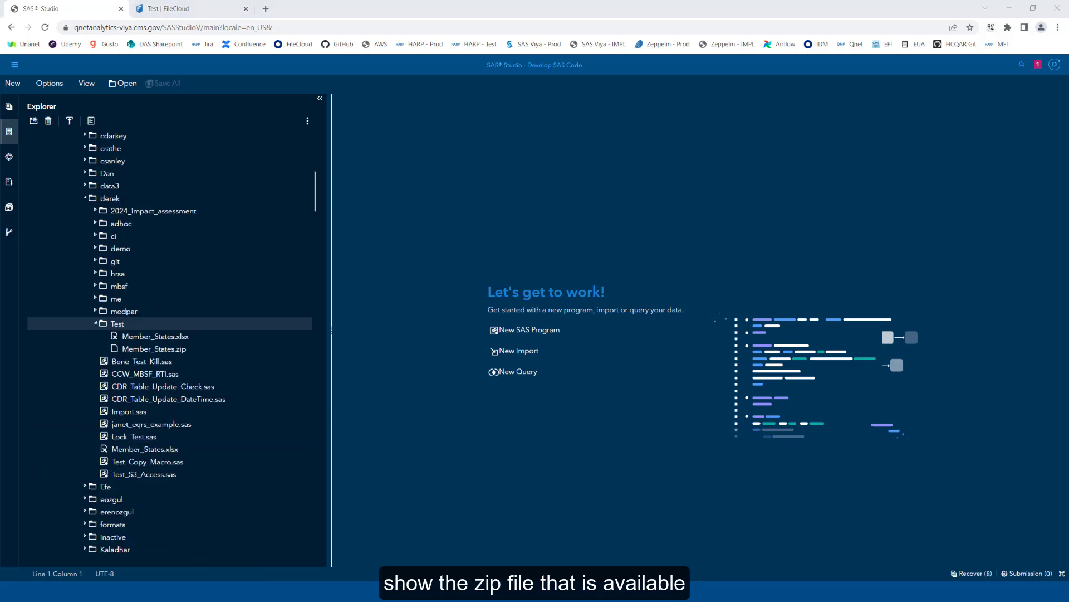
left_click(156, 345)
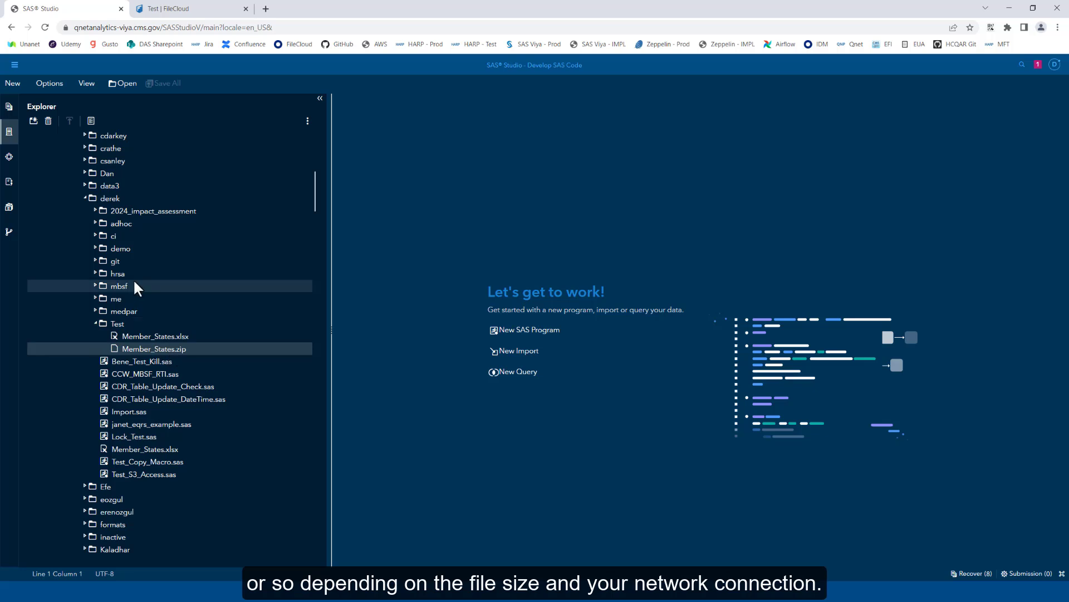
Open Micro_Training2.sas from the demo folder and replace the folder path in the first unzip call with the Test folder's path
left_click(96, 248)
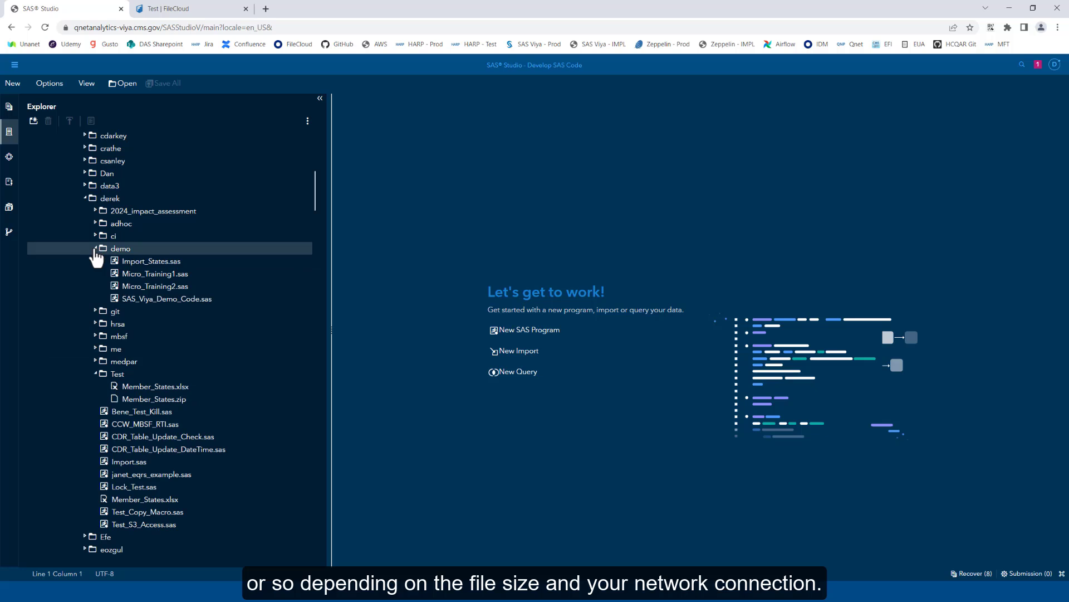
double_click(145, 284)
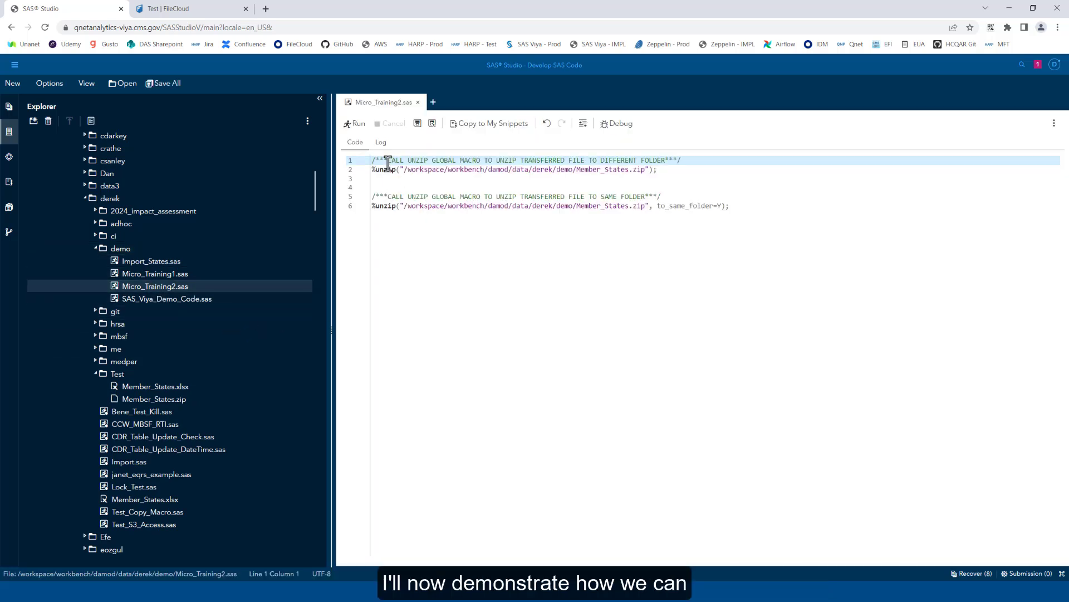
left_click_drag(404, 170, 575, 171)
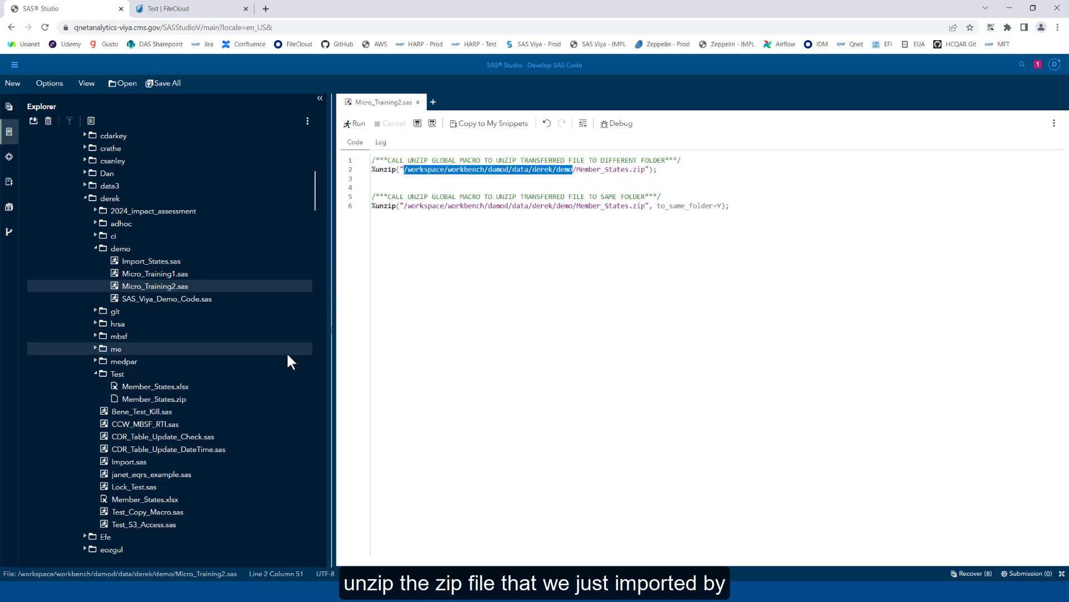
right_click(156, 374)
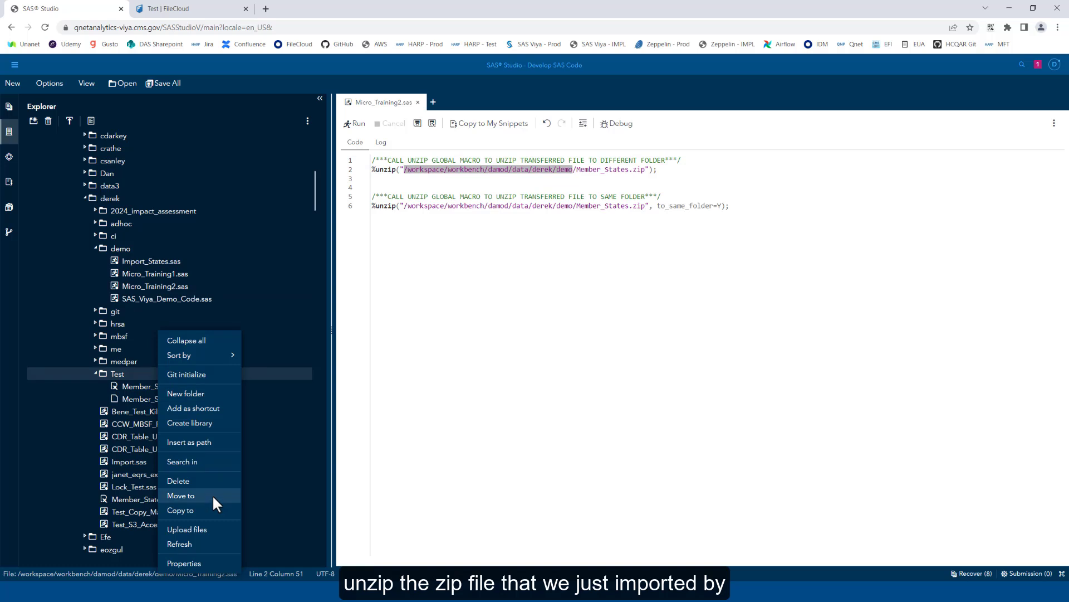
left_click(210, 442)
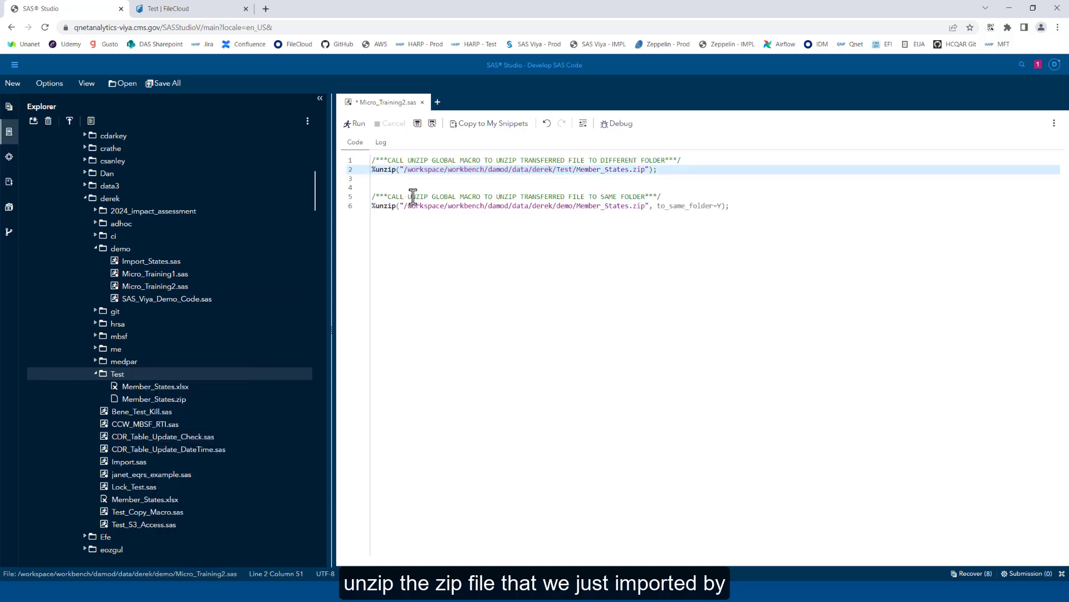
Copy the Test folder path from the first unzip call over the demo folder path in the second call
left_click(405, 170, "shift")
key("ctrl+c")
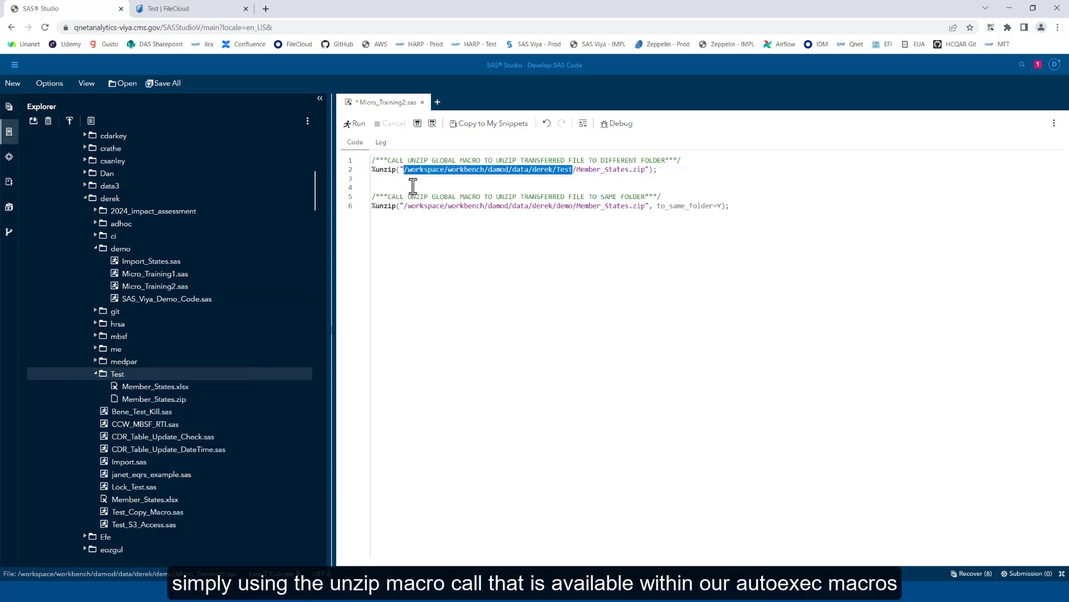
left_click(404, 205)
left_click(573, 205, "shift")
key("ctrl+v")
left_click_drag(373, 172, 398, 173)
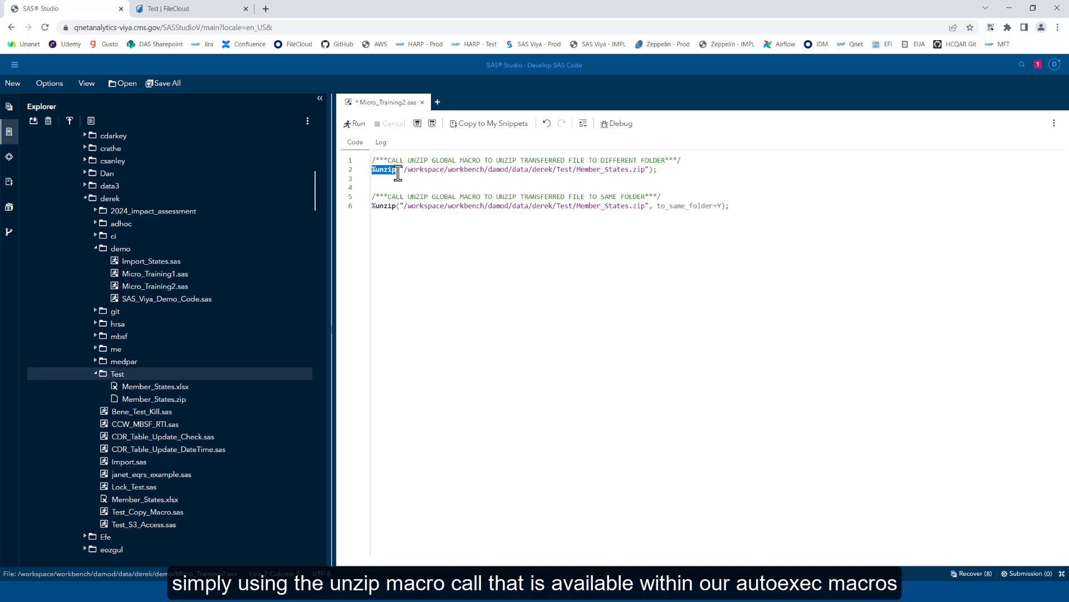
left_click(683, 171)
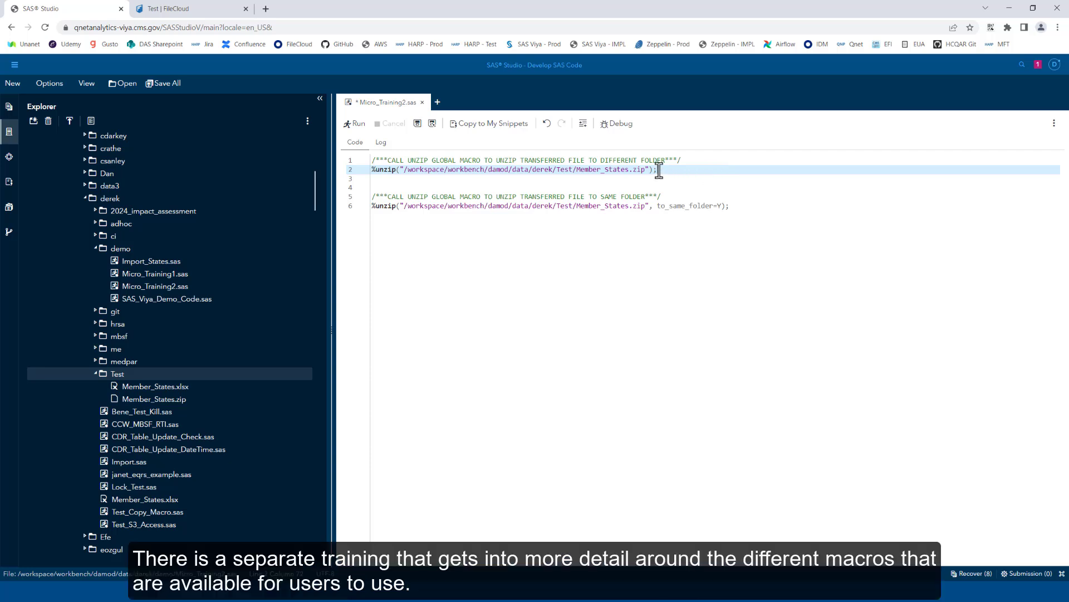
left_click(746, 206)
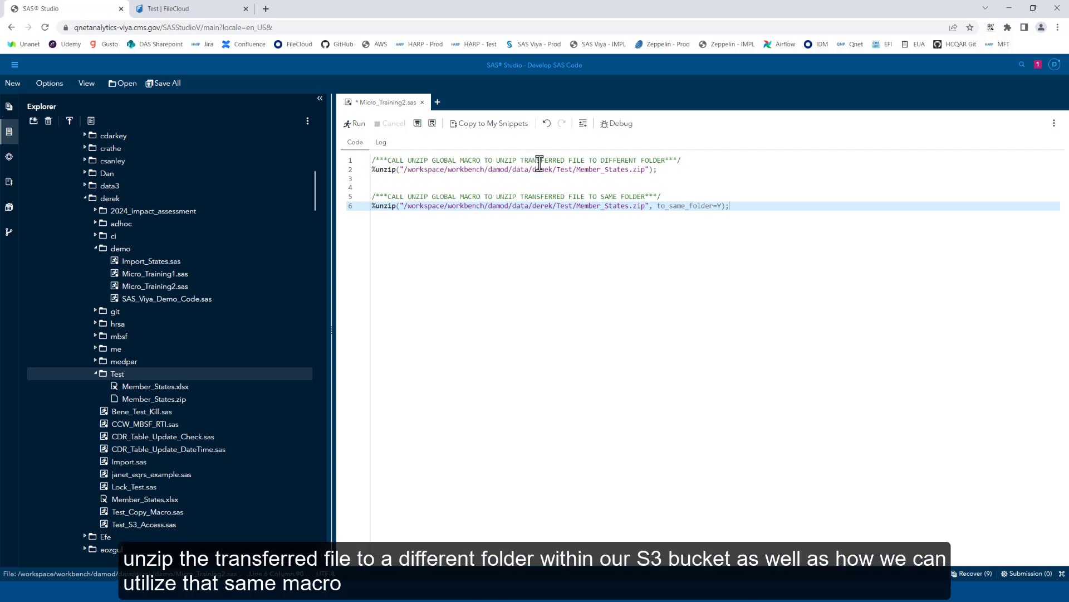
left_click(665, 171)
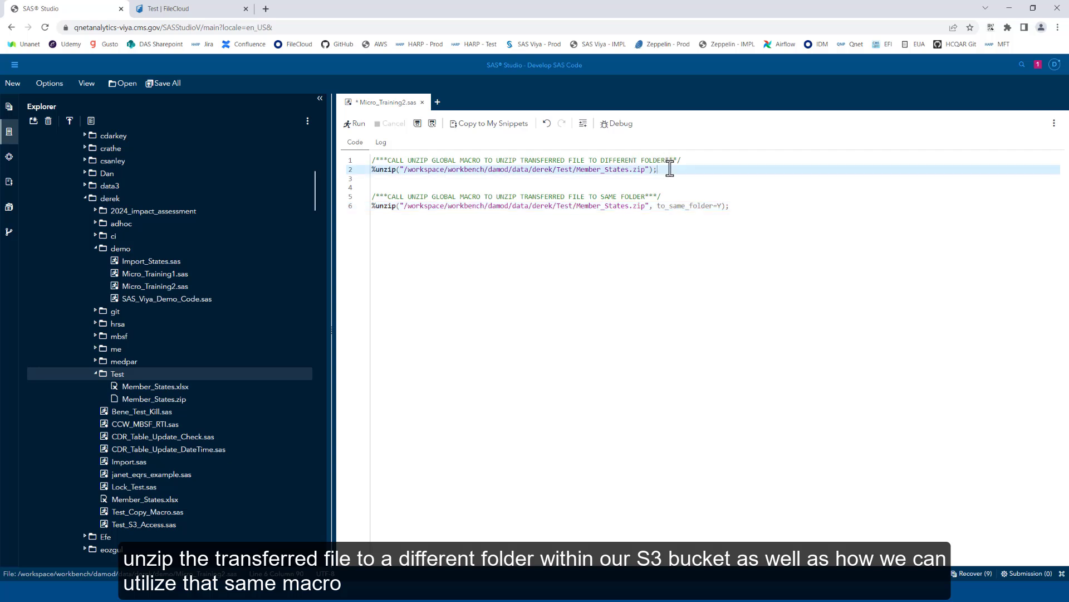
left_click(668, 198)
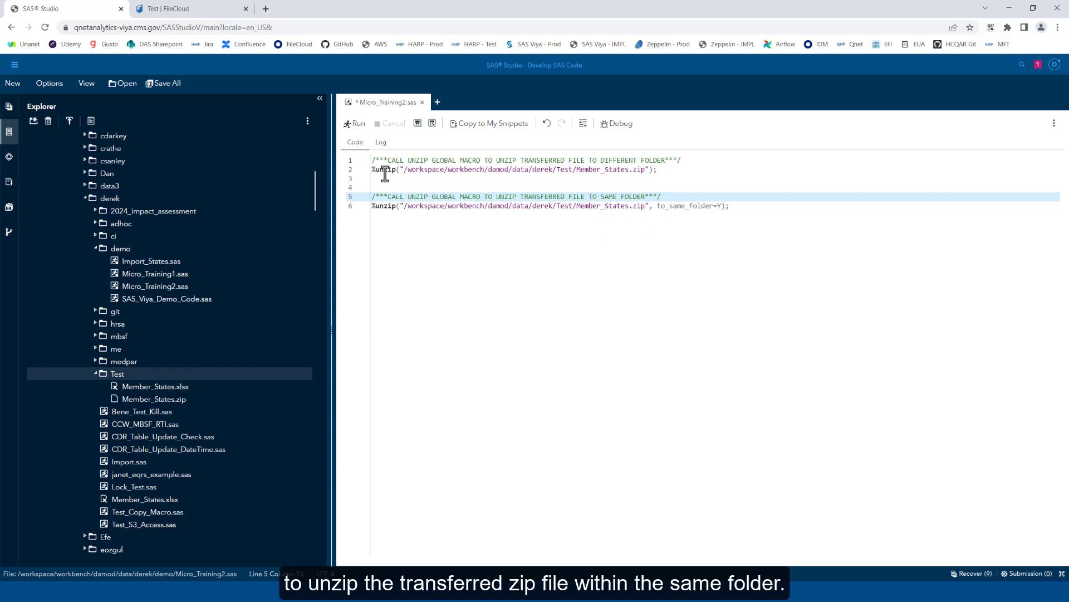
Run only the first unzip call with its comment, extracting Member_States.zip to a different folder
left_click_drag(373, 161, 728, 167)
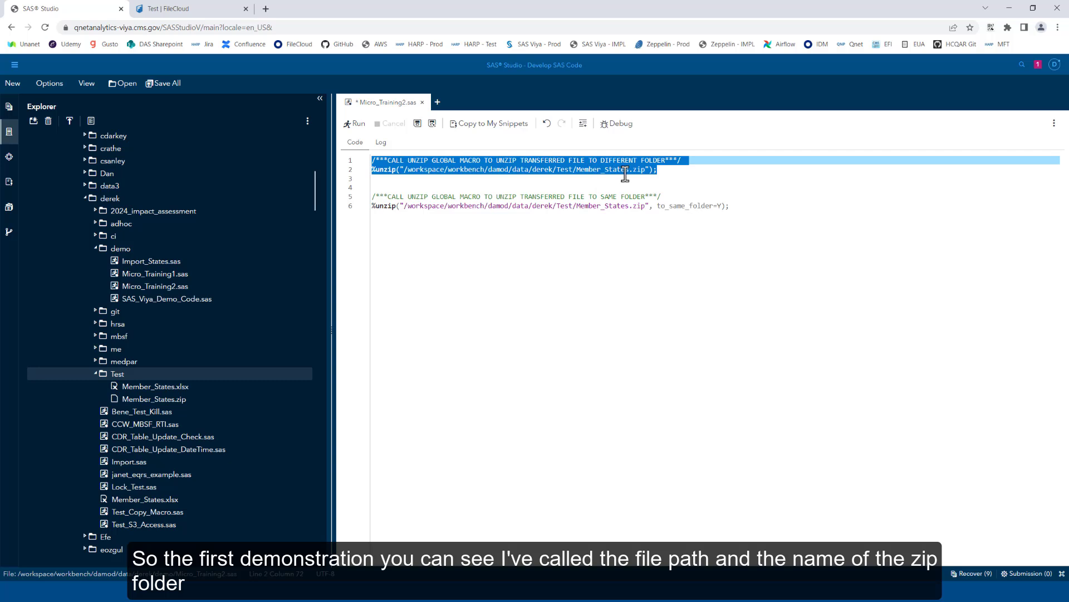
left_click(348, 125)
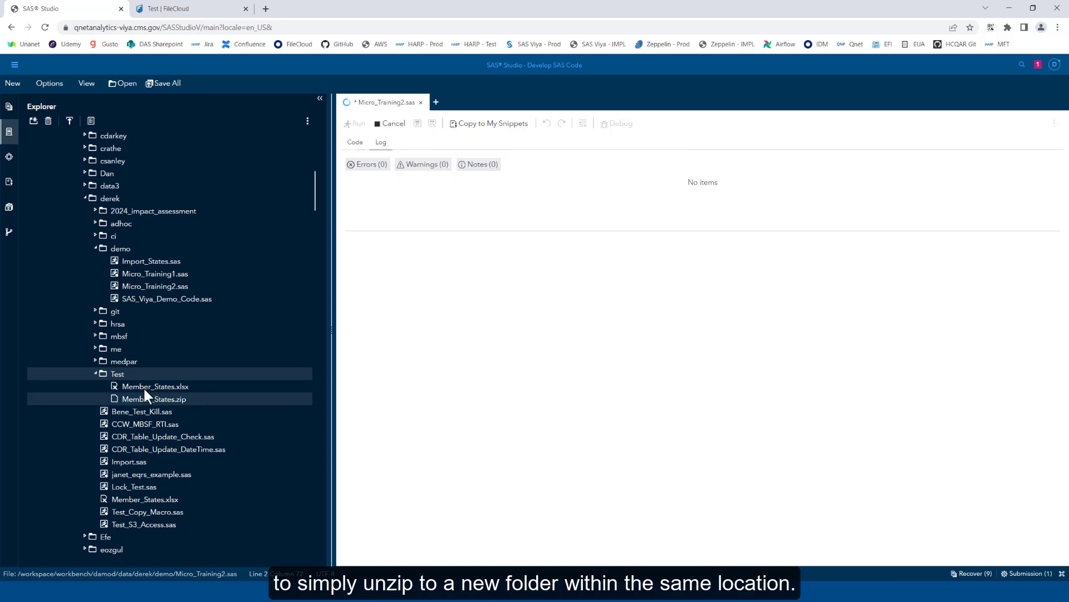
Refresh the Test folder, check its Member_States subfolder for the unzipped Excel file, and select the Member_States.xlsx directly under Test
right_click(118, 373)
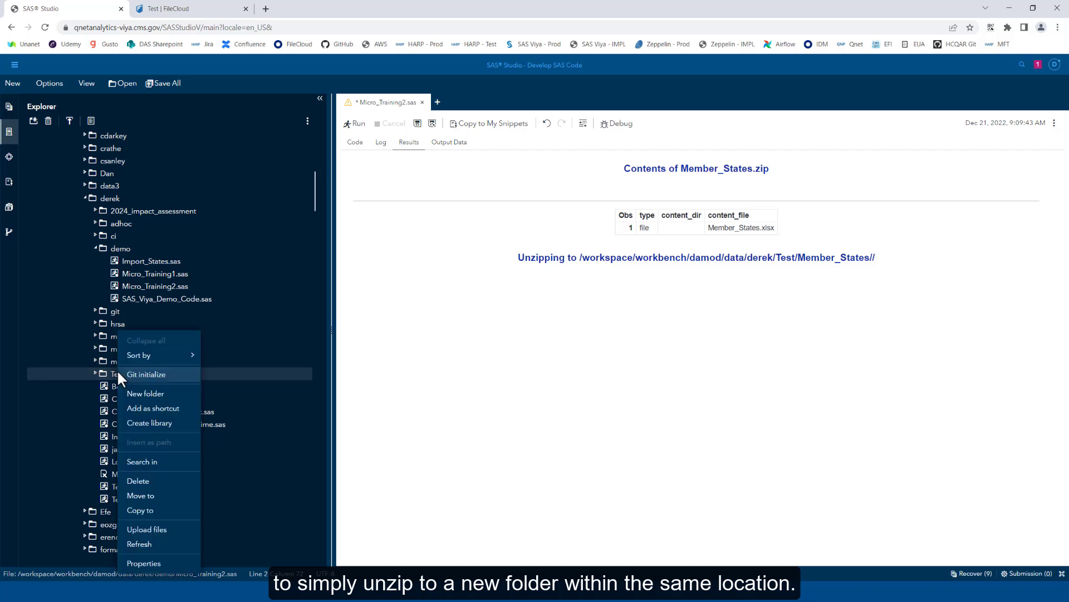
left_click(164, 543)
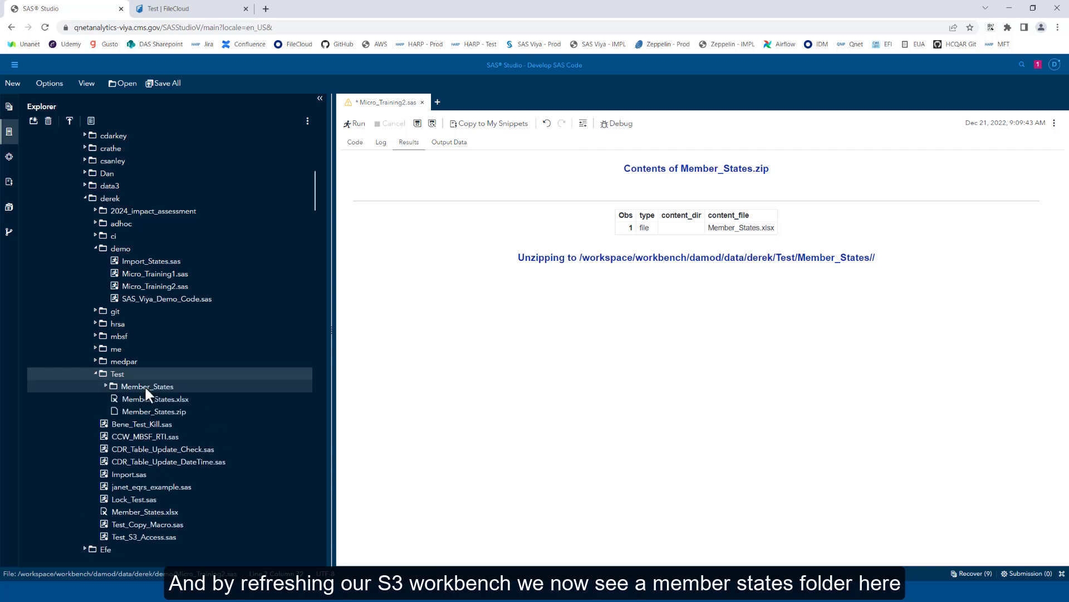
left_click(106, 386)
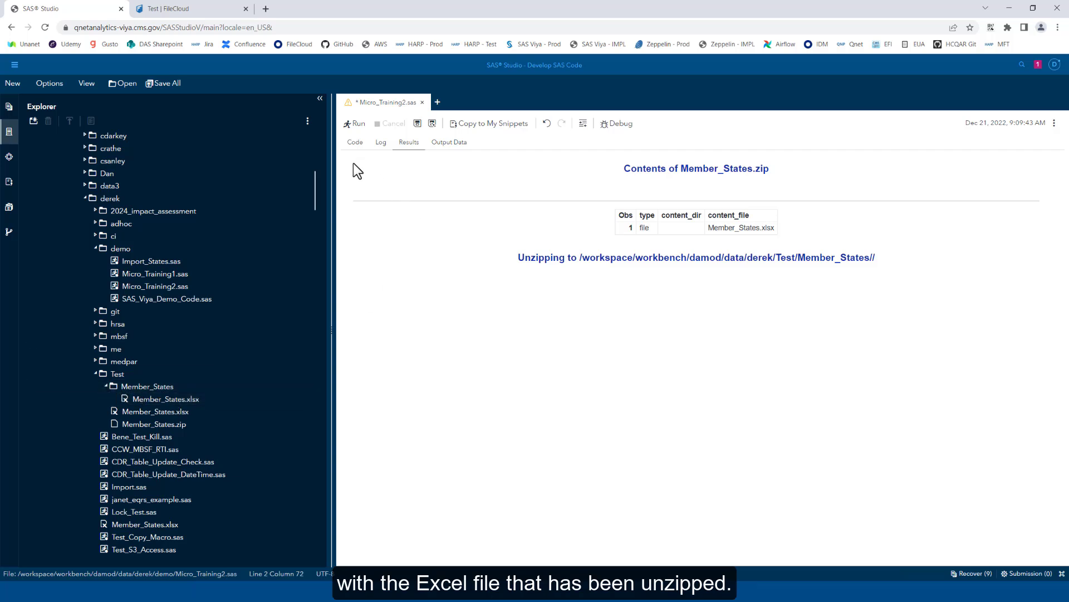
left_click(154, 414)
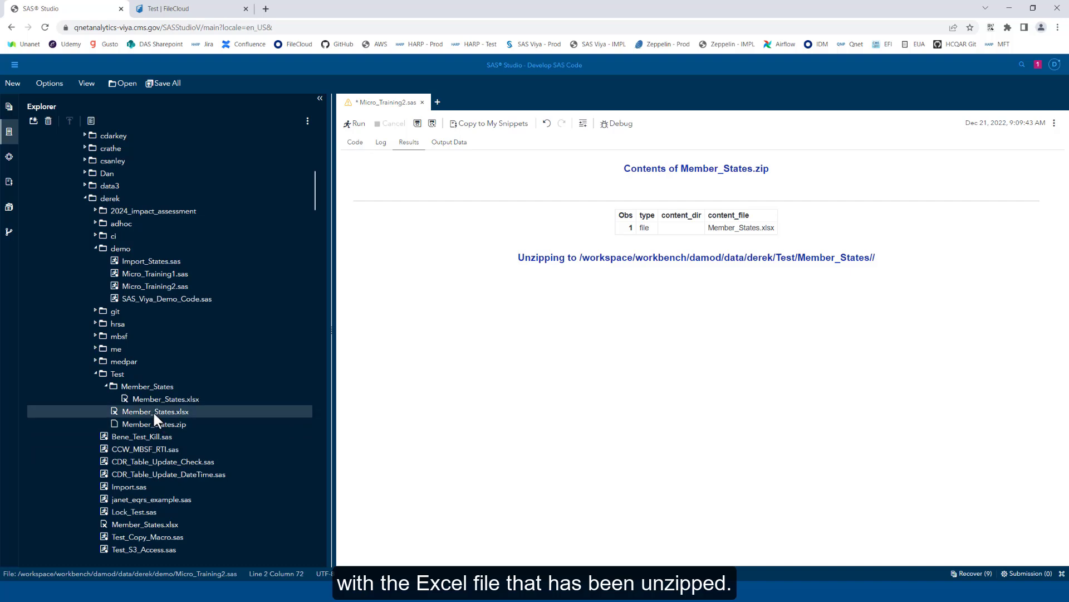
Delete the Member_States.xlsx file located directly under the Test folder and confirm the deletion
key("Delete")
left_click(543, 356)
Run only the second unzip call with its comment, extracting Member_States.zip to the same folder with to_same_folder=Y
left_click(356, 143)
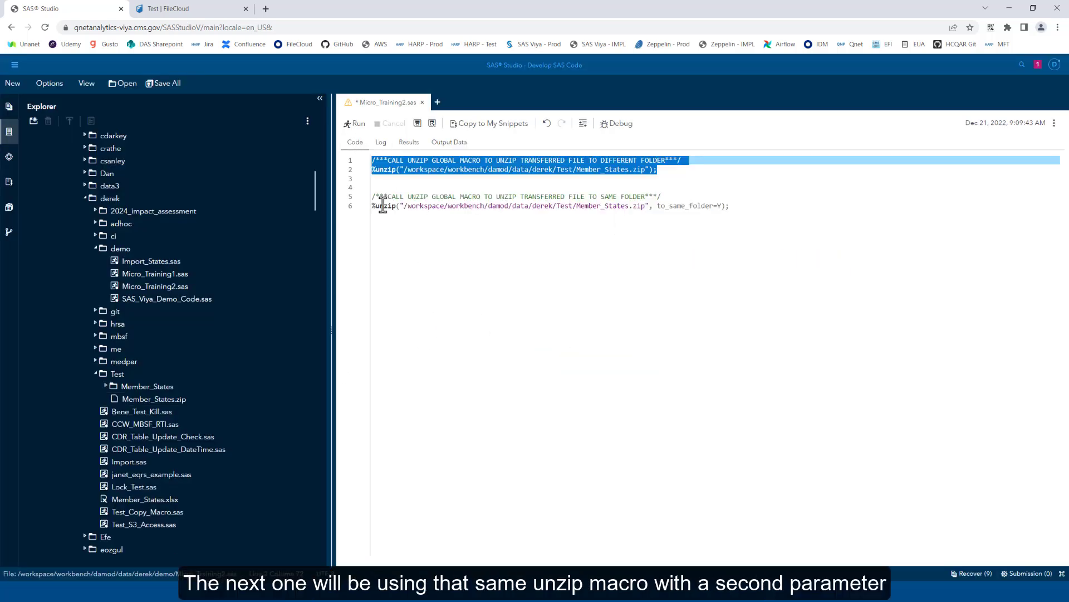
left_click_drag(375, 196, 678, 226)
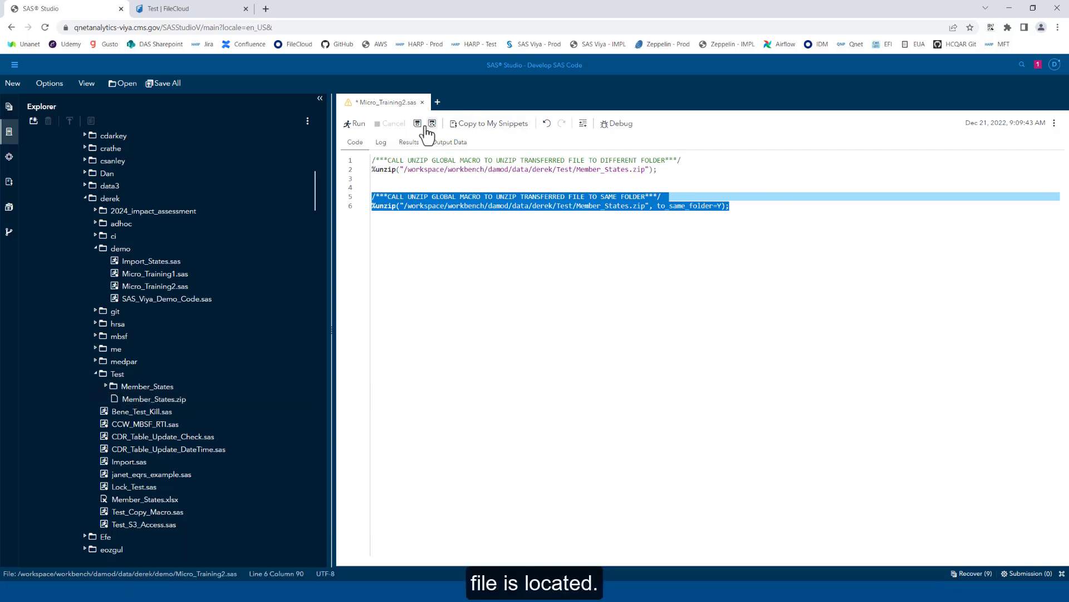
left_click(354, 125)
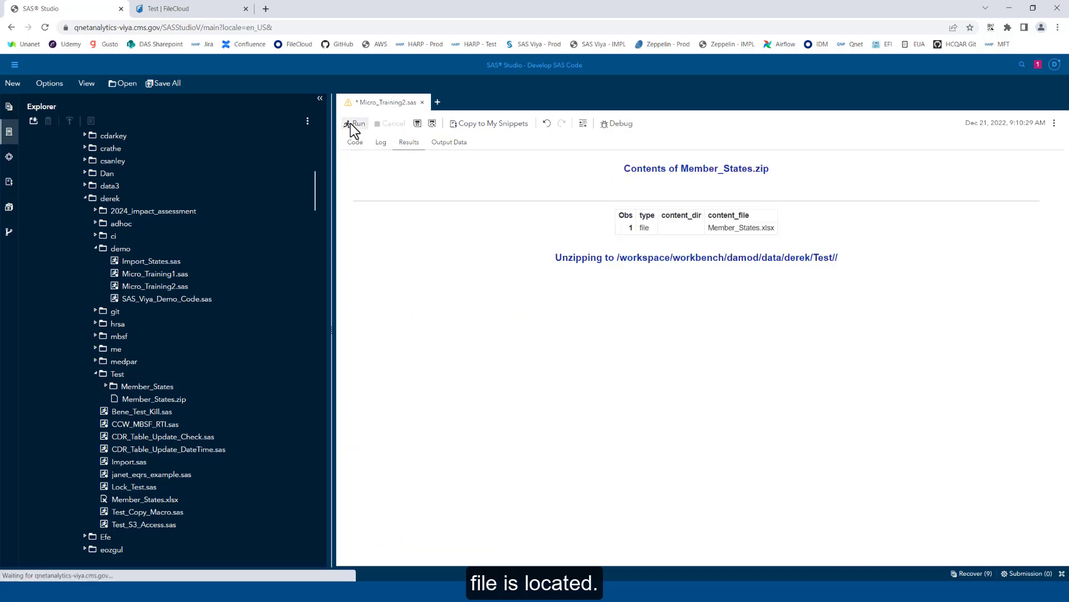
Refresh the Test folder and select the unzipped Member_States.xlsx directly under it
right_click(137, 372)
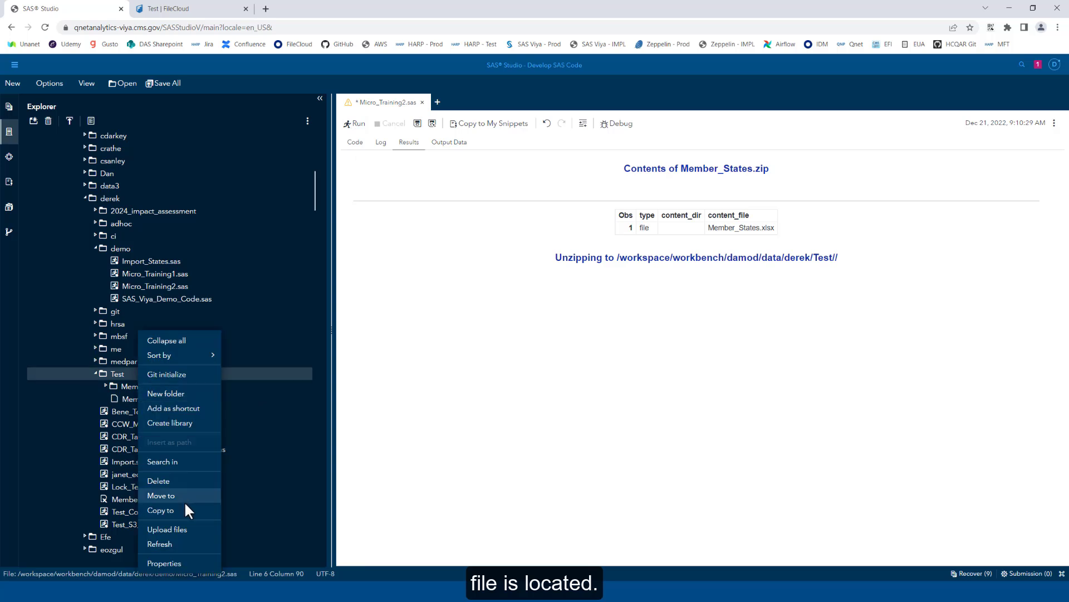
left_click(172, 541)
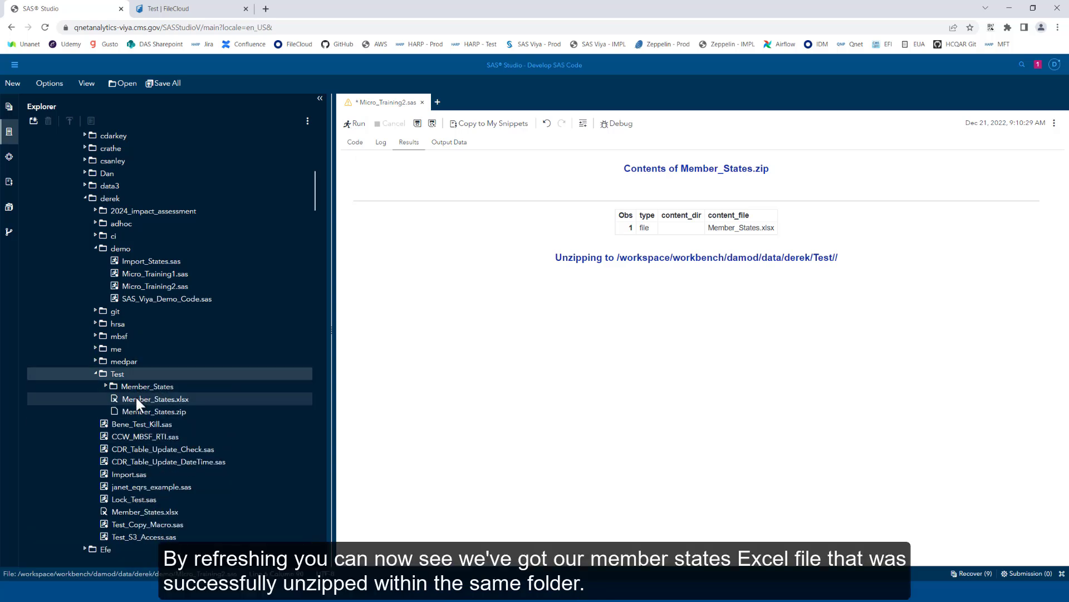
left_click(135, 401)
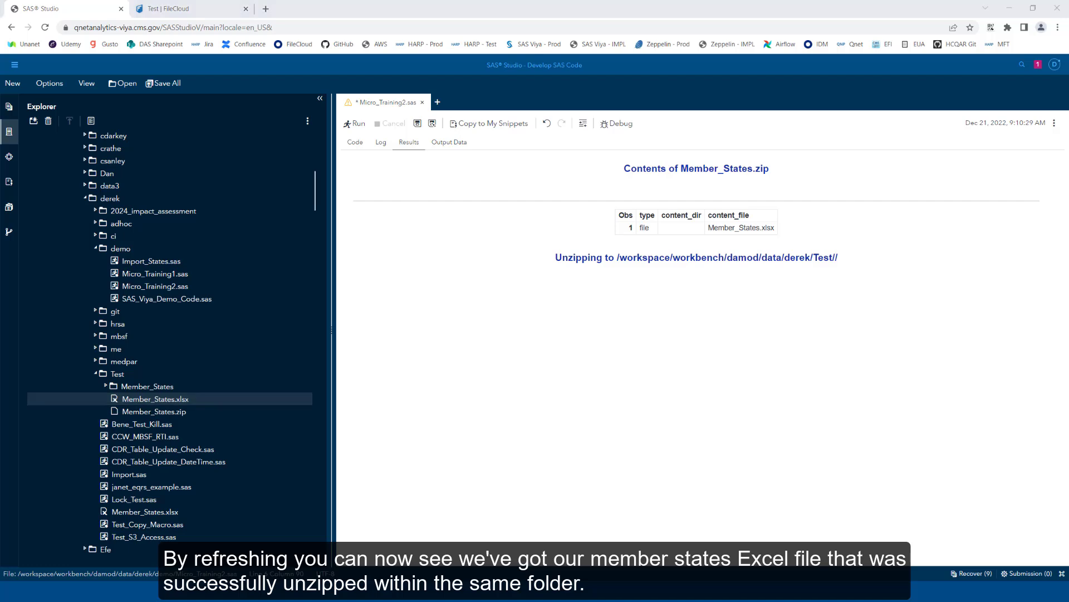
key("alt+Tab")
key("Right")
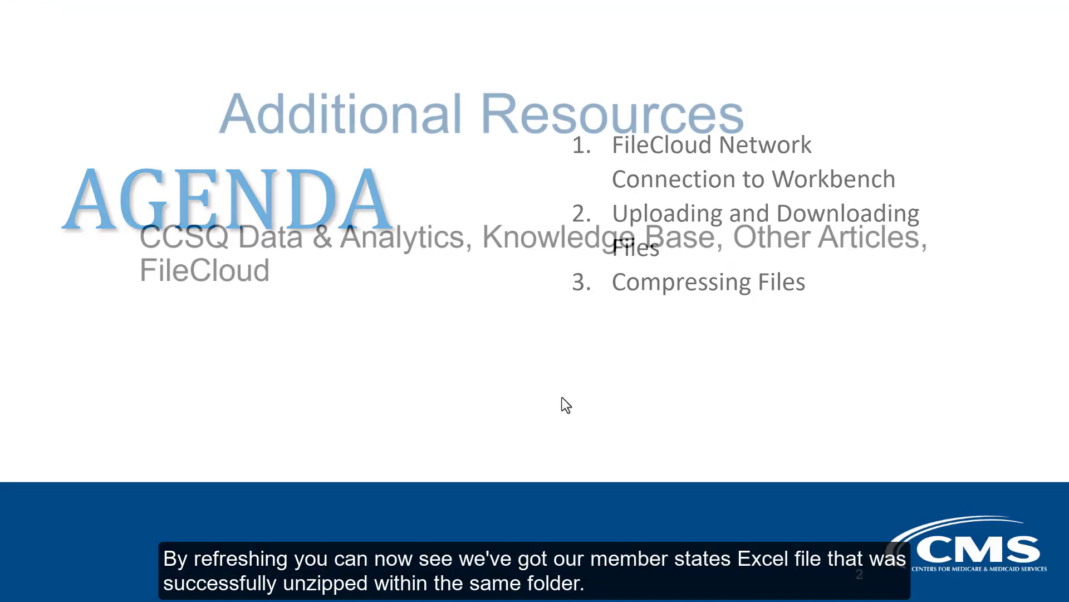